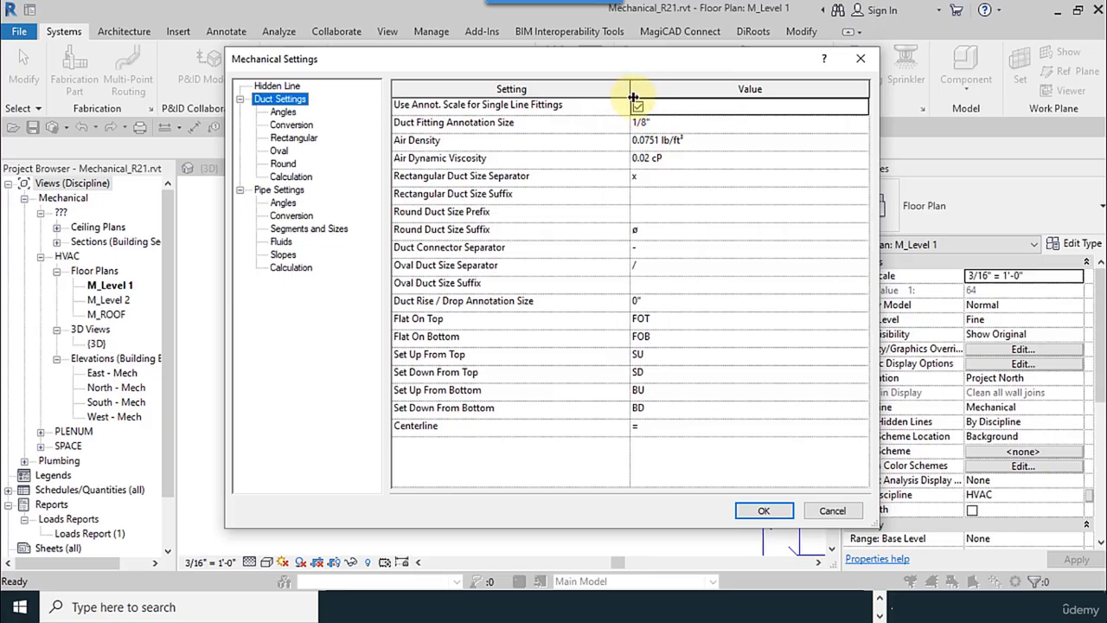
# - Close the Mechanical Settings and set the M_Level 1 view's detail level to Coarse, framing the crossing duct elbows
pyautogui.click(764, 510)
pyautogui.scroll(3, 478, 383)
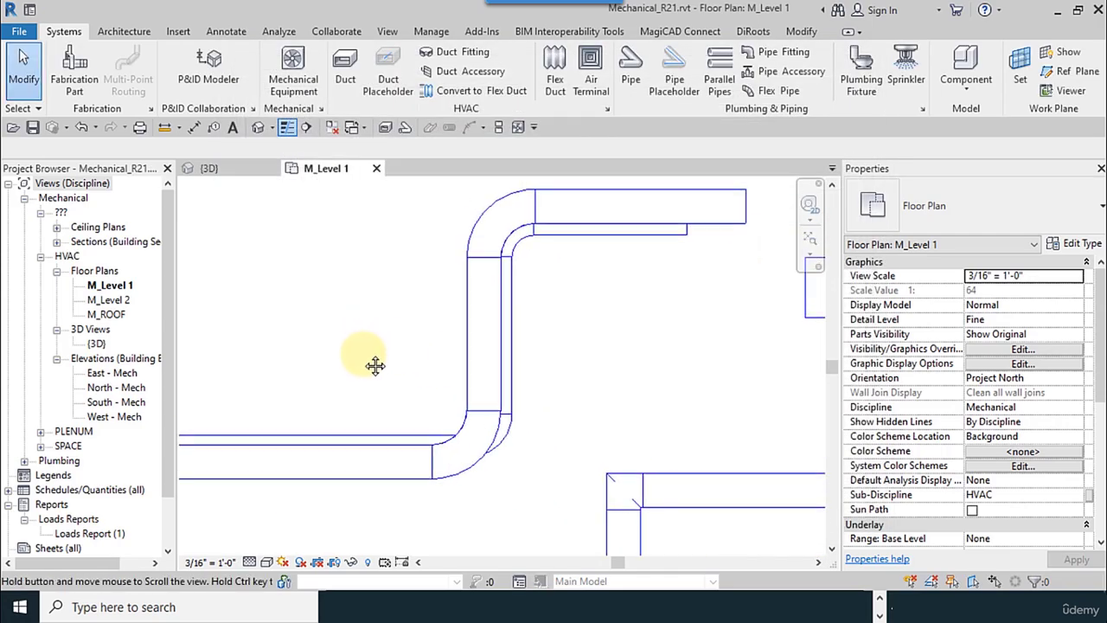
pyautogui.click(249, 562)
pyautogui.click(276, 514)
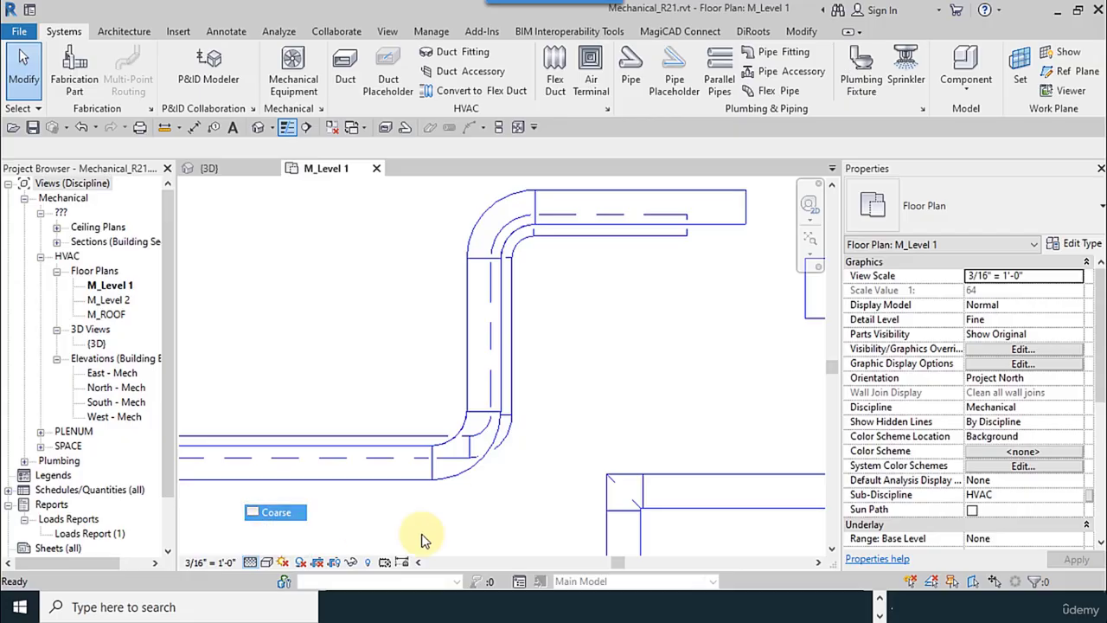
pyautogui.moveTo(563, 527); pyautogui.dragTo(395, 467, button='middle')
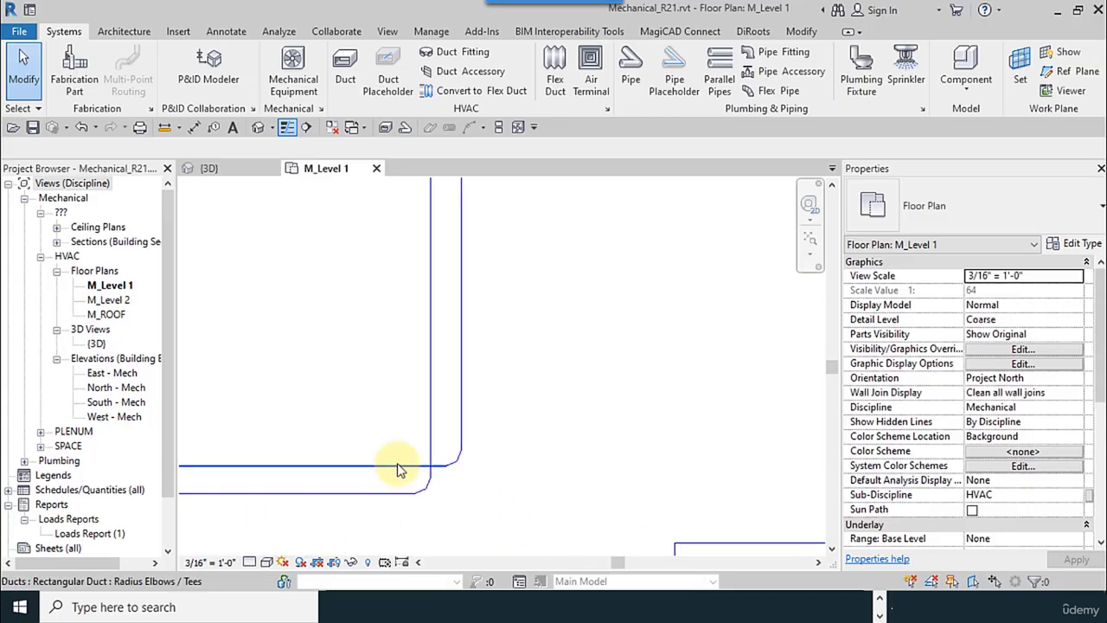
pyautogui.scroll(2, 473, 542)
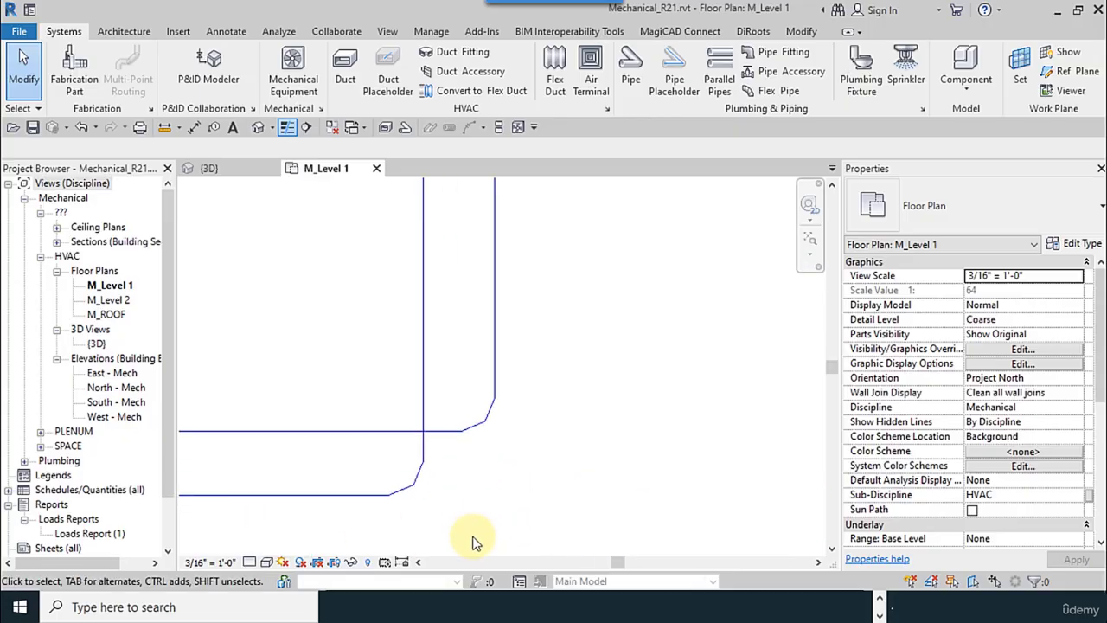
# - Compare the single-line duct elbows at view scales 1/8" = 1'-0", 1" = 10'-0" and 1/32" = 1'-0", then restore 3/16" = 1'-0"
pyautogui.click(210, 562)
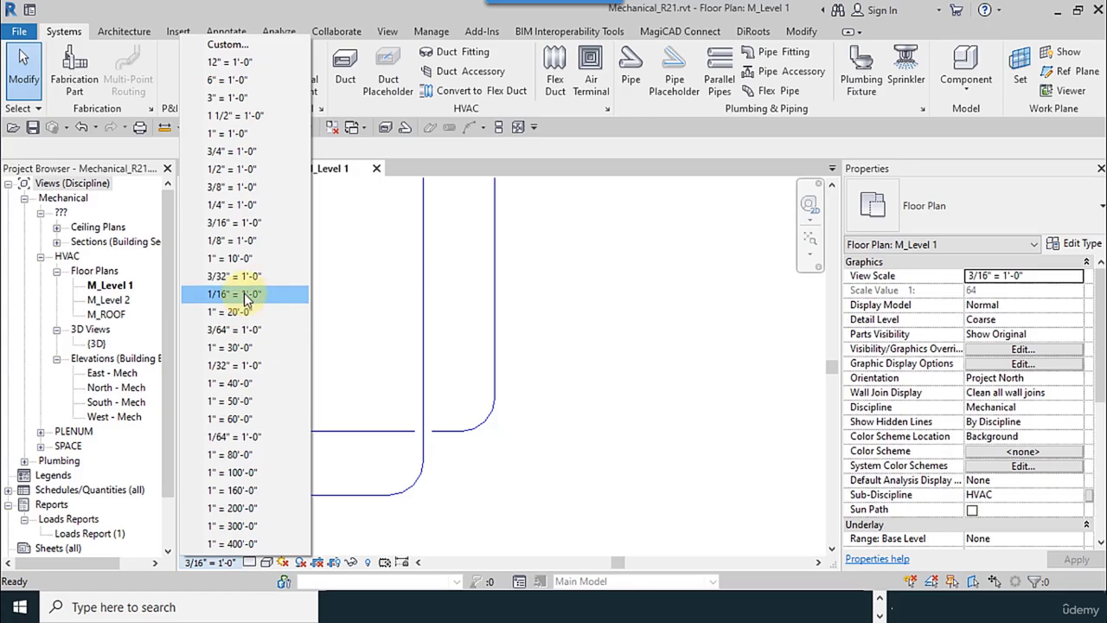
pyautogui.click(242, 242)
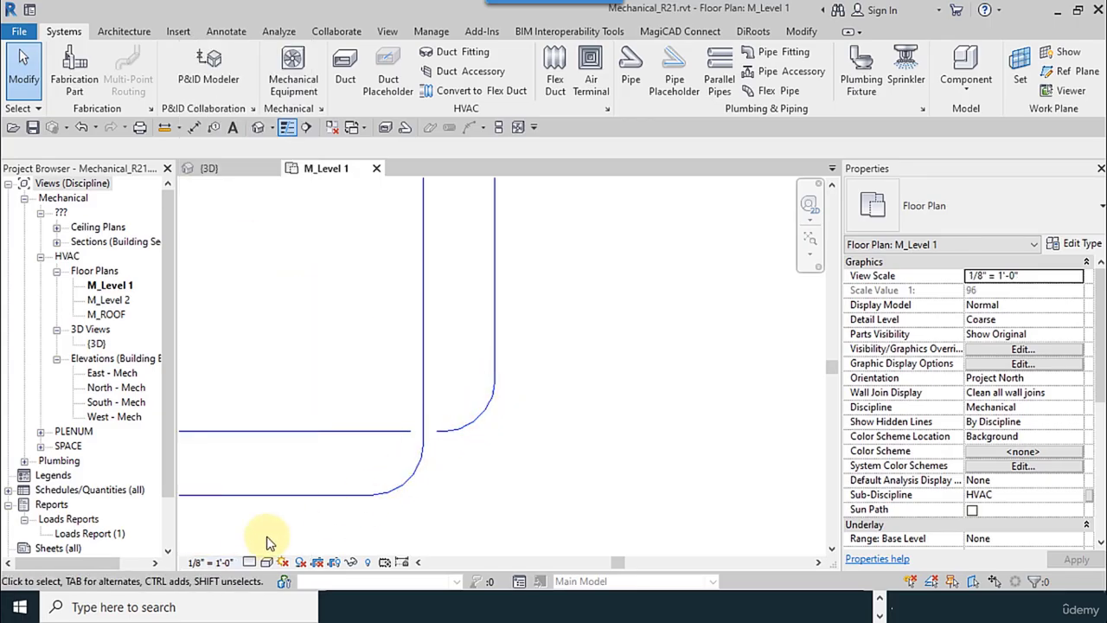
pyautogui.click(222, 563)
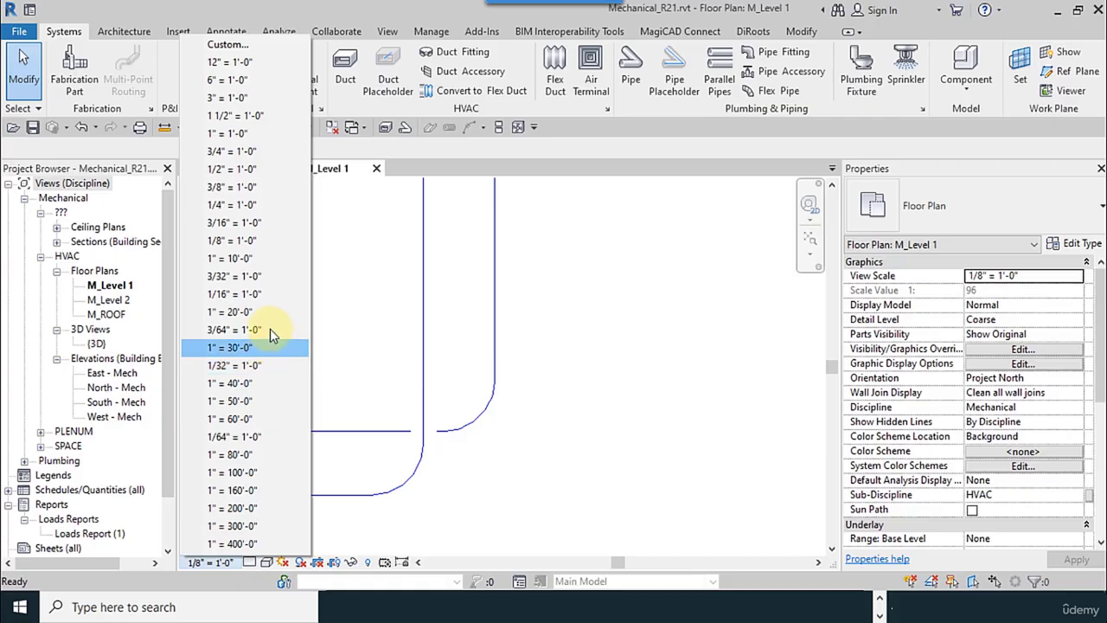
pyautogui.click(262, 259)
pyautogui.click(216, 562)
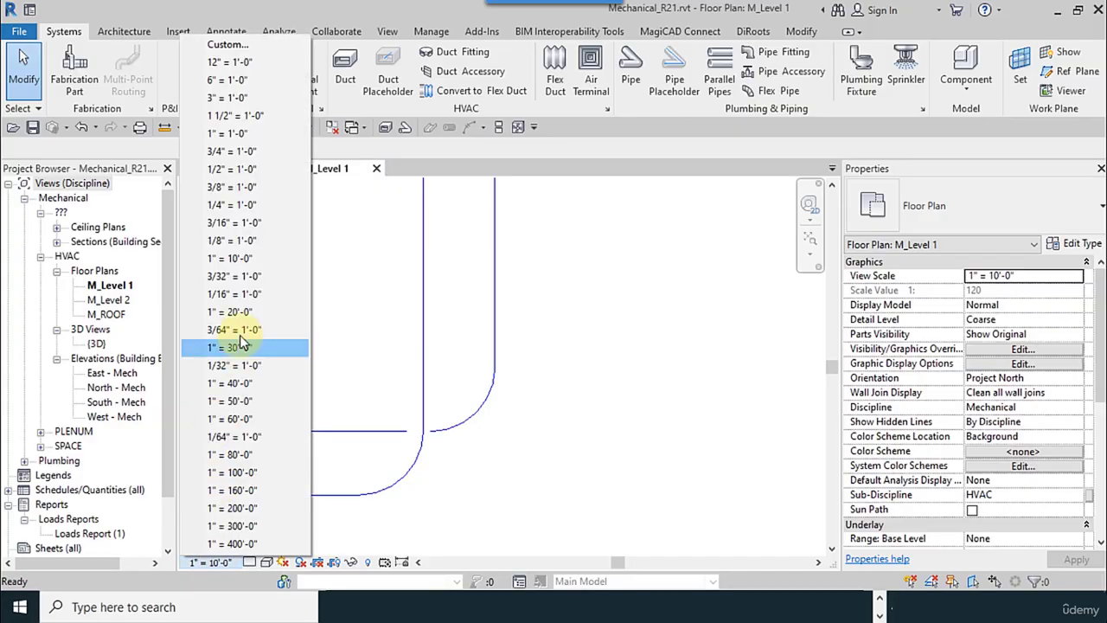
pyautogui.click(244, 364)
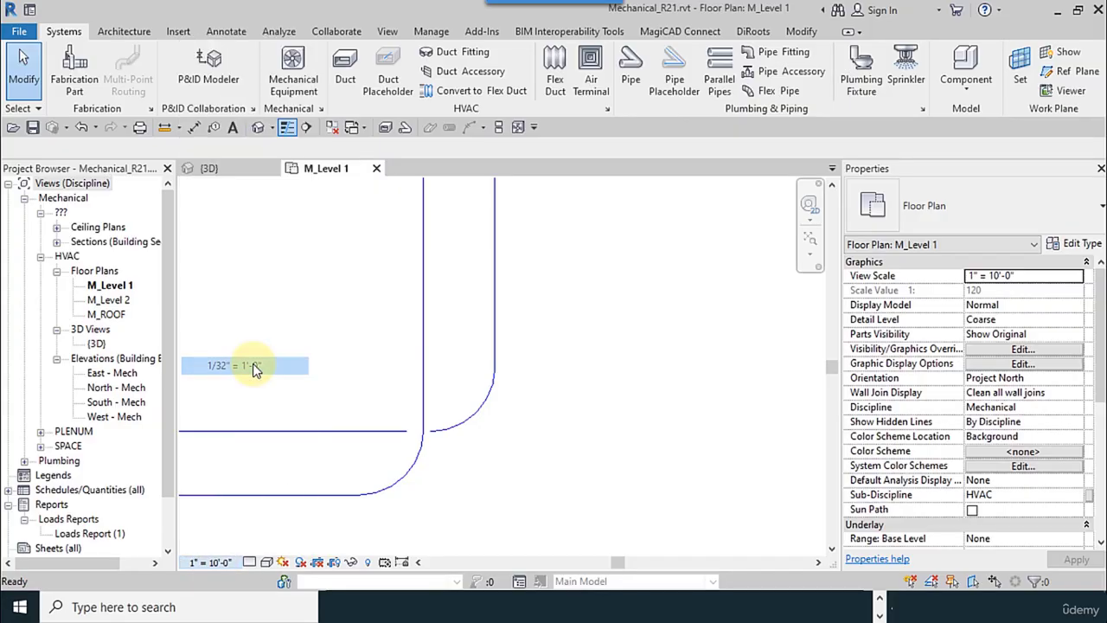
pyautogui.click(210, 563)
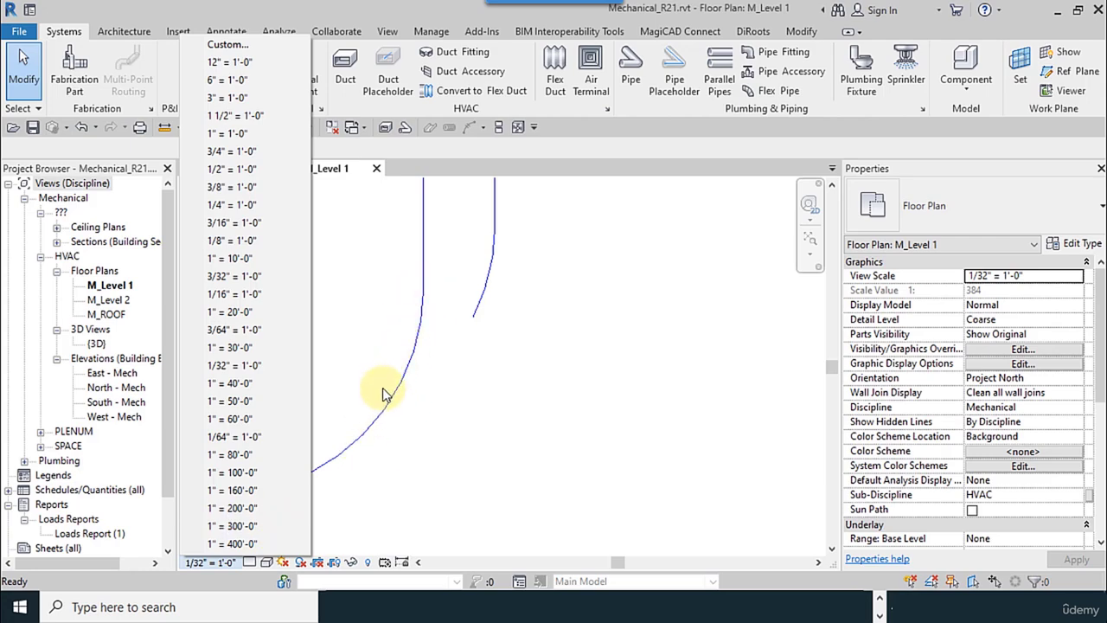
pyautogui.click(239, 223)
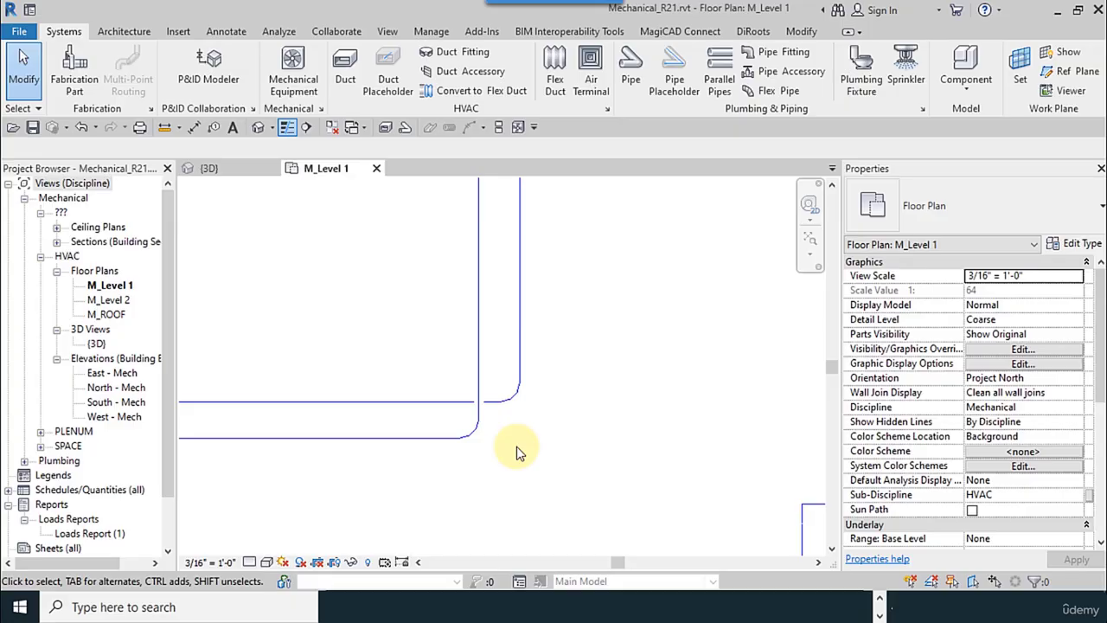
# - Turn off Use Annot. Scale for Single Line Fittings in the mechanical Duct Settings and apply the change
pyautogui.click(320, 109)
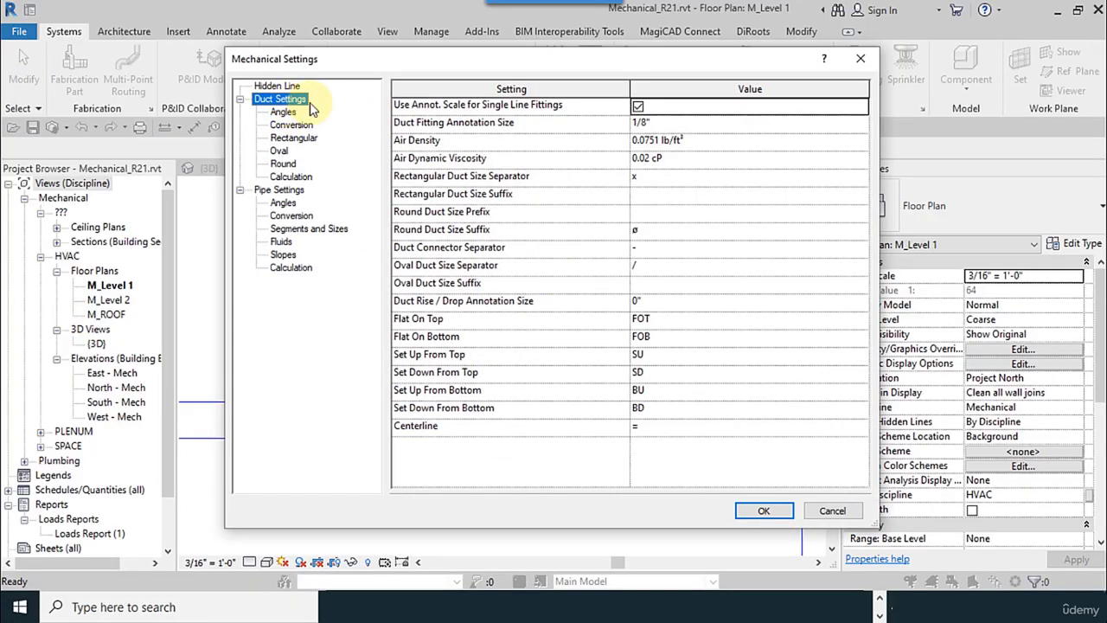
pyautogui.click(637, 108)
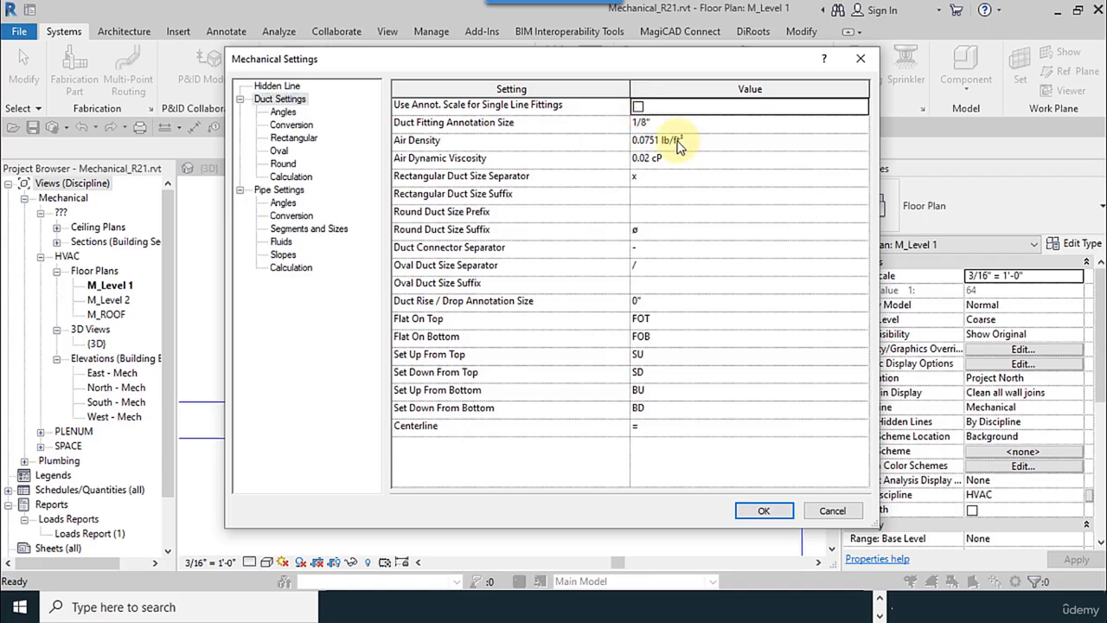
pyautogui.click(637, 106)
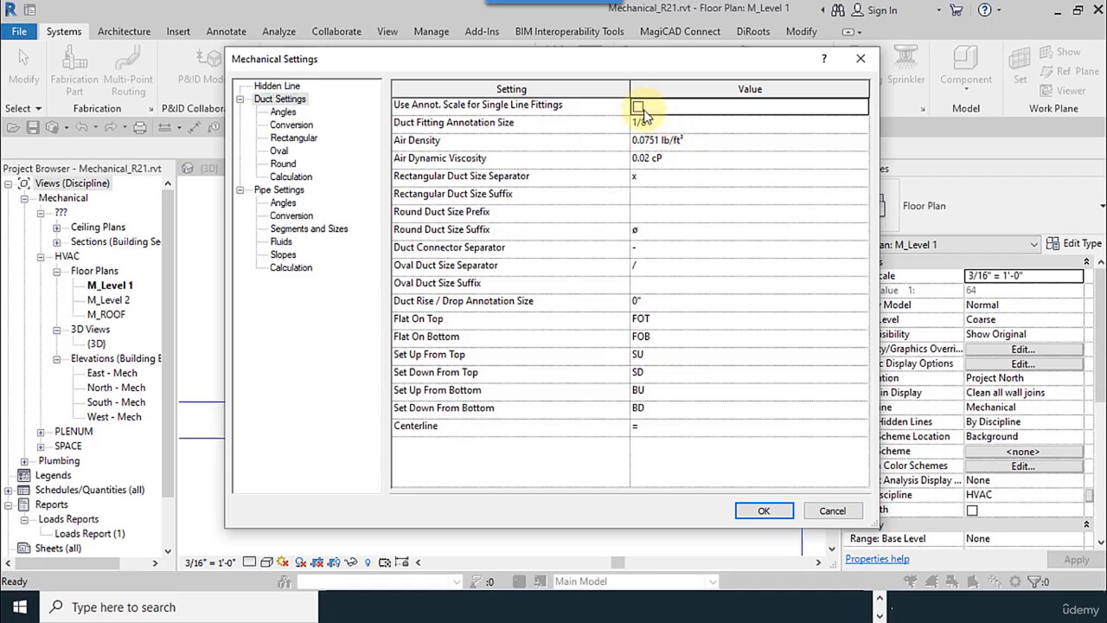
pyautogui.click(761, 511)
# - Check the existing duct elbows at view scales 1/4" = 1'-0" and 1/16" = 1'-0", then return to 3/16" = 1'-0"
pyautogui.click(242, 563)
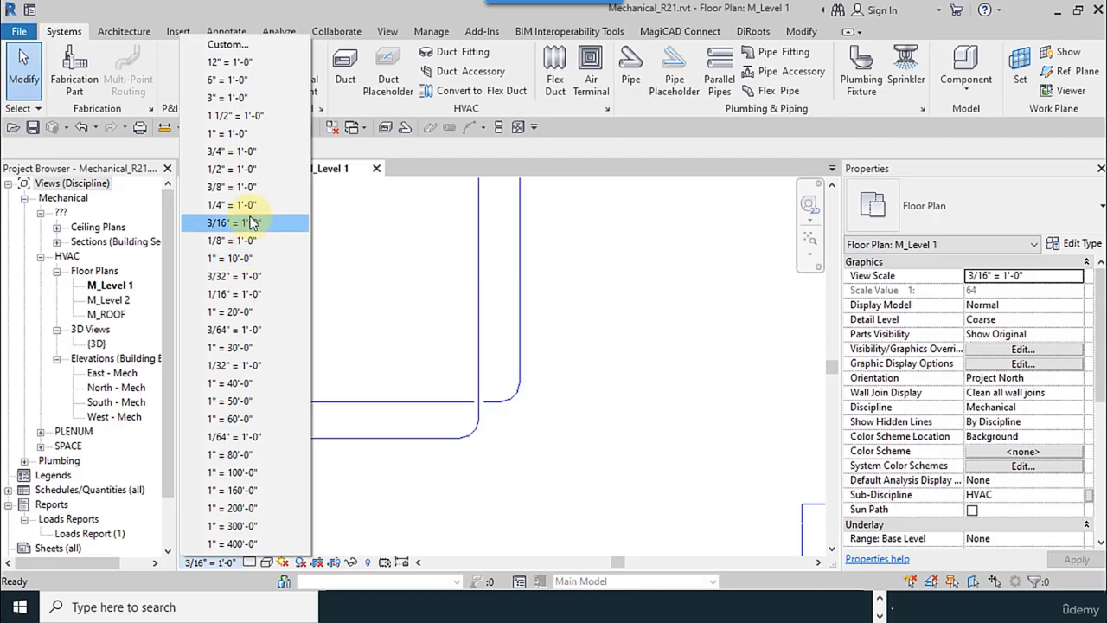
pyautogui.click(250, 211)
pyautogui.click(212, 562)
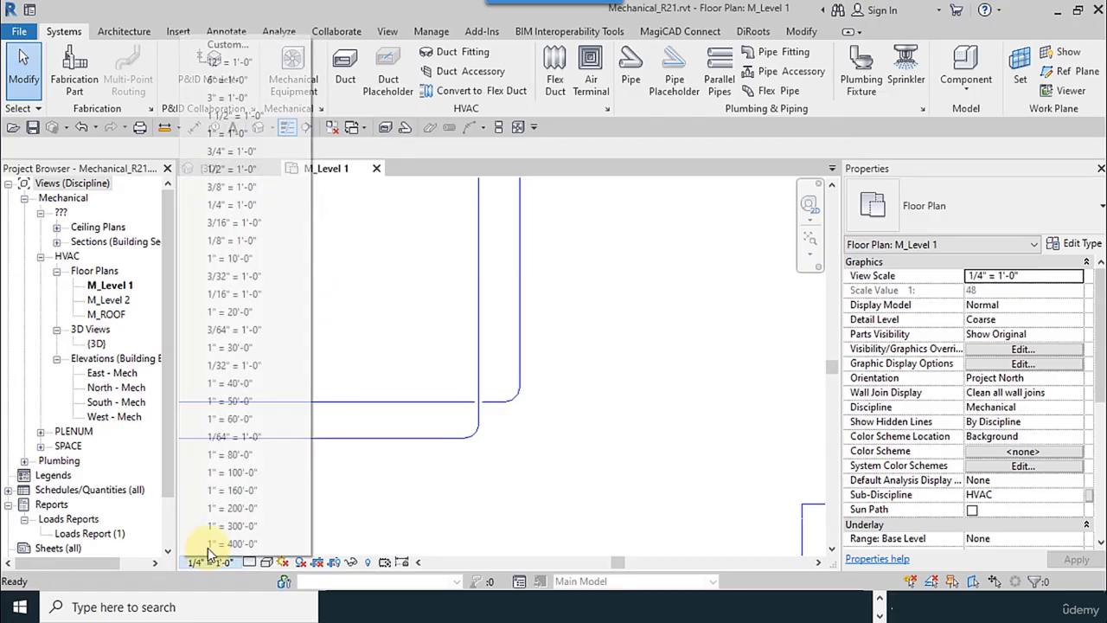
pyautogui.click(249, 295)
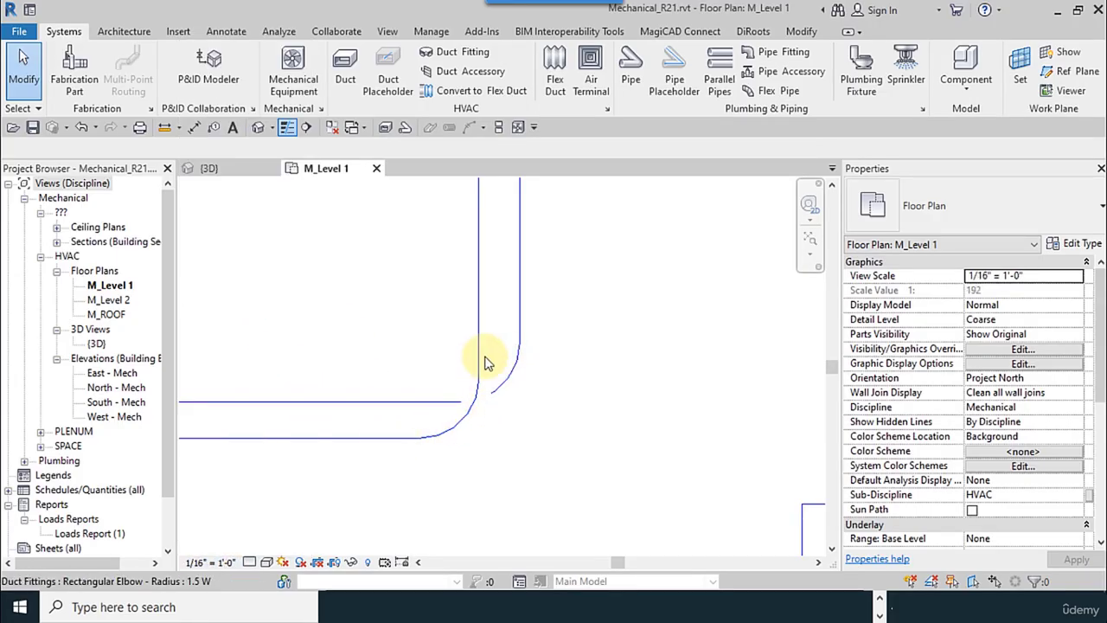
pyautogui.click(220, 562)
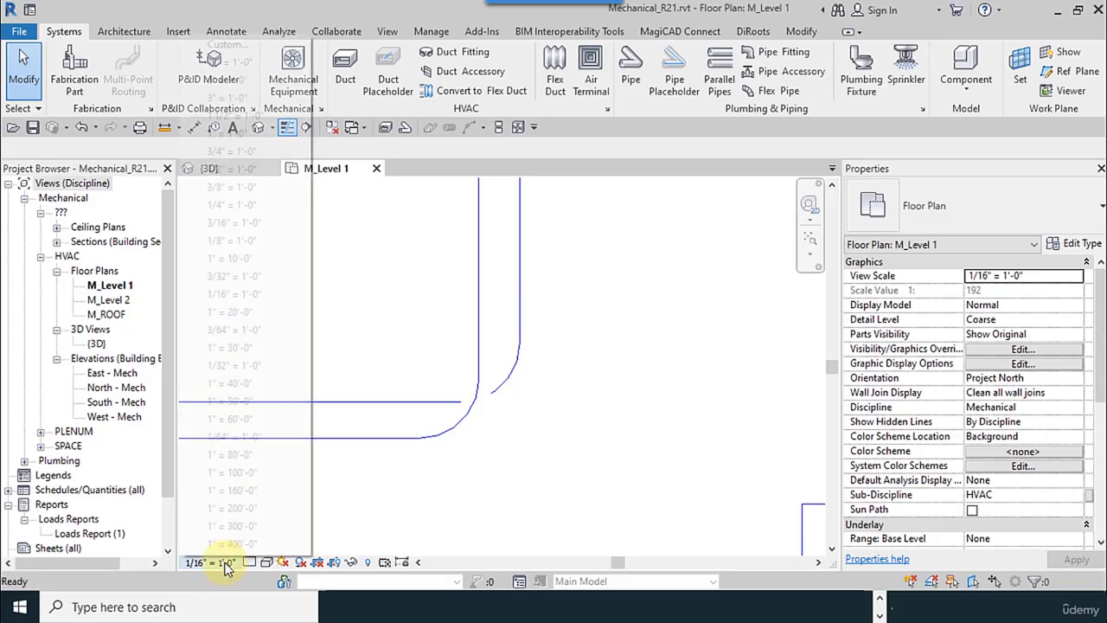
pyautogui.click(238, 223)
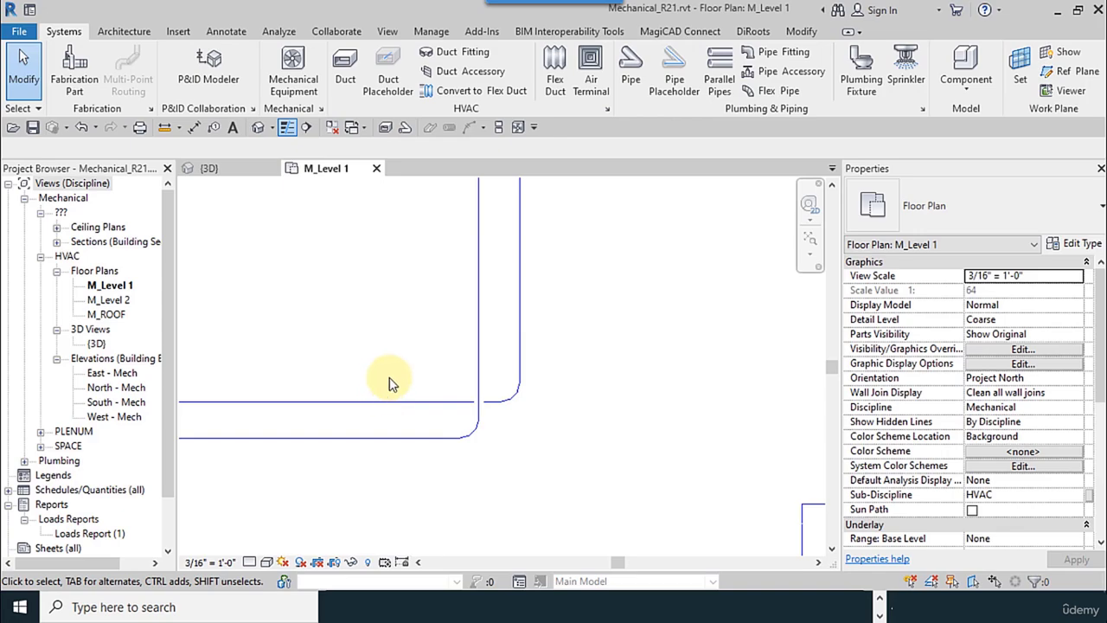
# - Create a similar 16" x 4" rectangular duct at 12' 0" middle elevation, running down and around a 90° corner outside the existing ducts
pyautogui.click(477, 230)
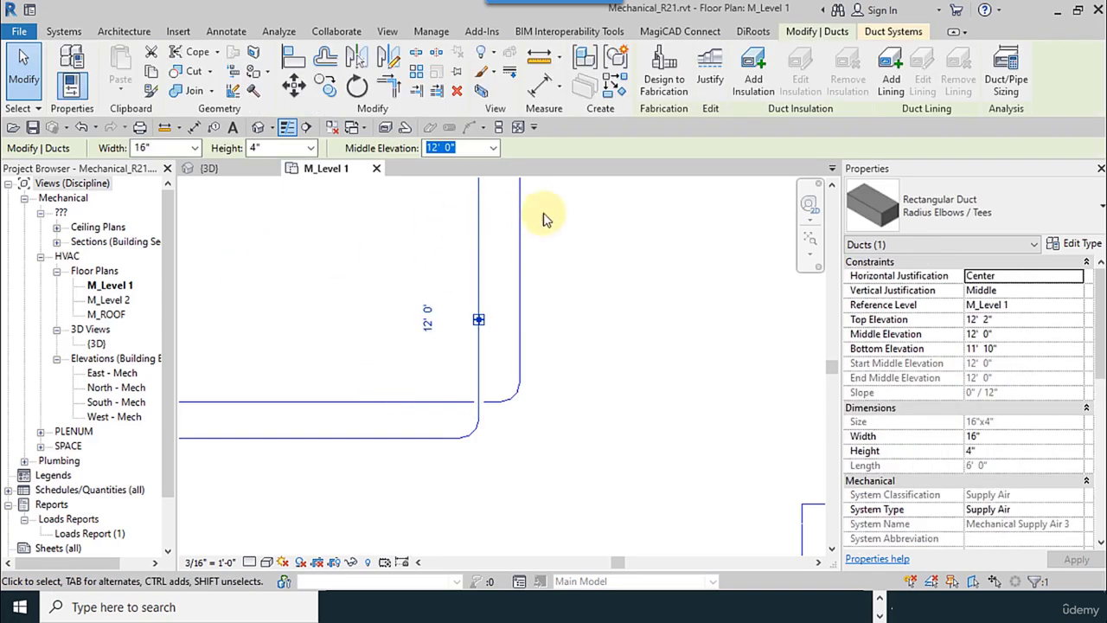
pyautogui.click(616, 93)
pyautogui.scroll(-1, 600, 227)
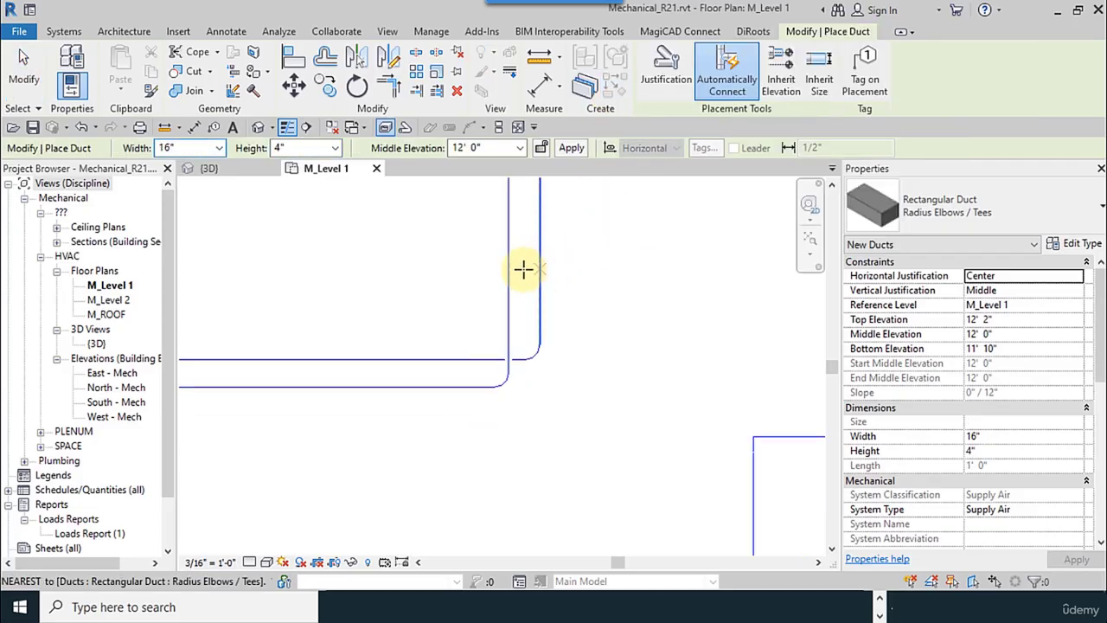
pyautogui.click(596, 228)
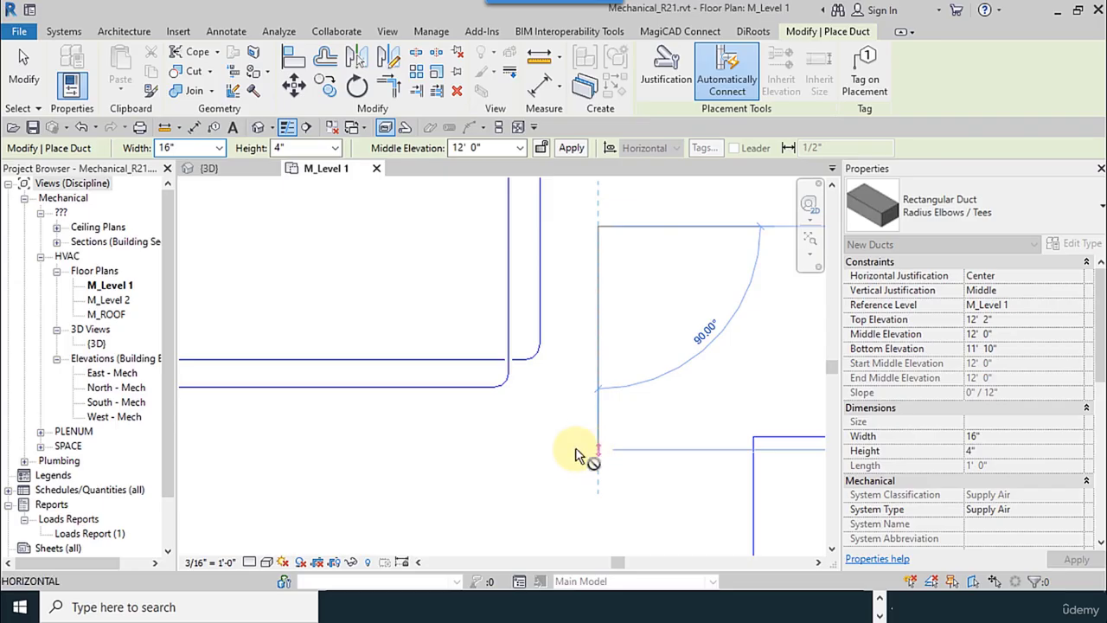
pyautogui.click(245, 450)
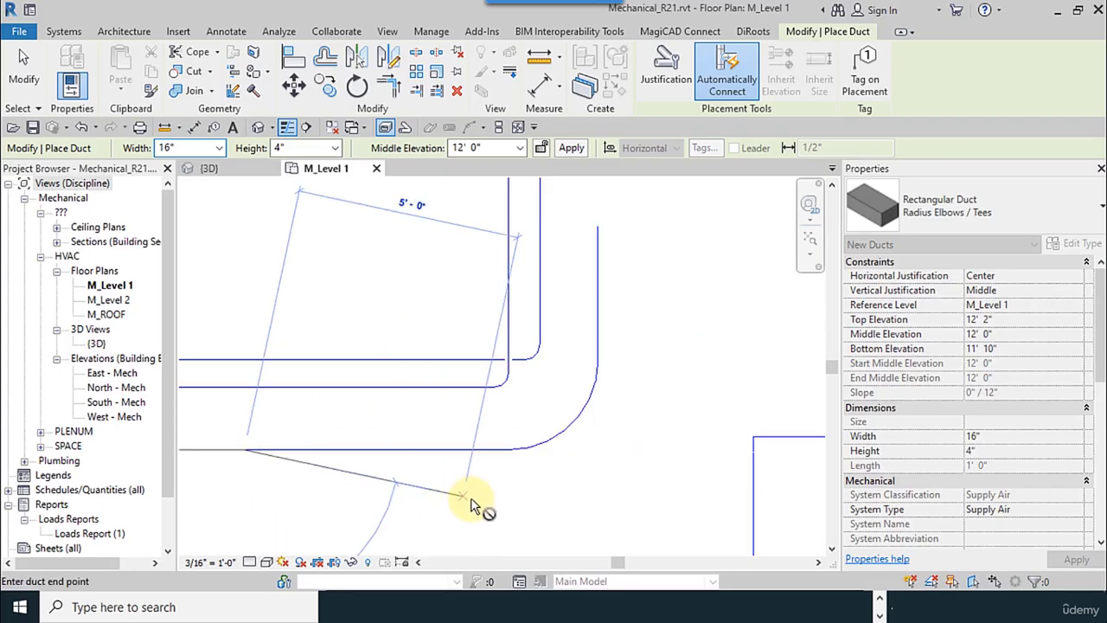
pyautogui.click(23, 69)
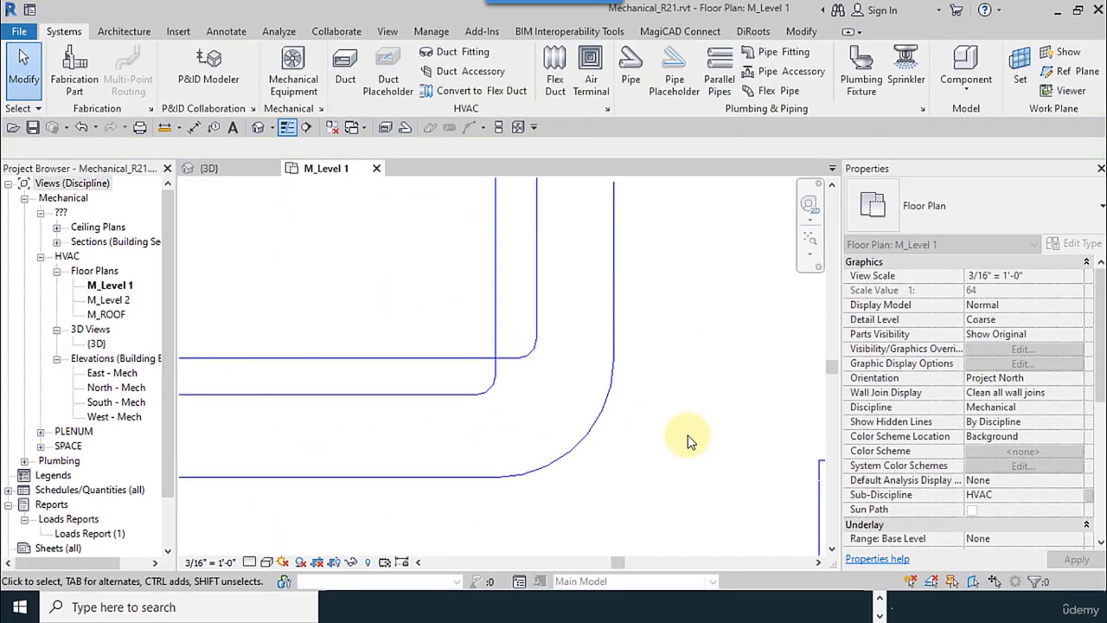
# - Compare the new duct elbow with the existing ones at view scales 3/32" = 1'-0" and 3/8" = 1'-0"
pyautogui.scroll(2, 657, 429)
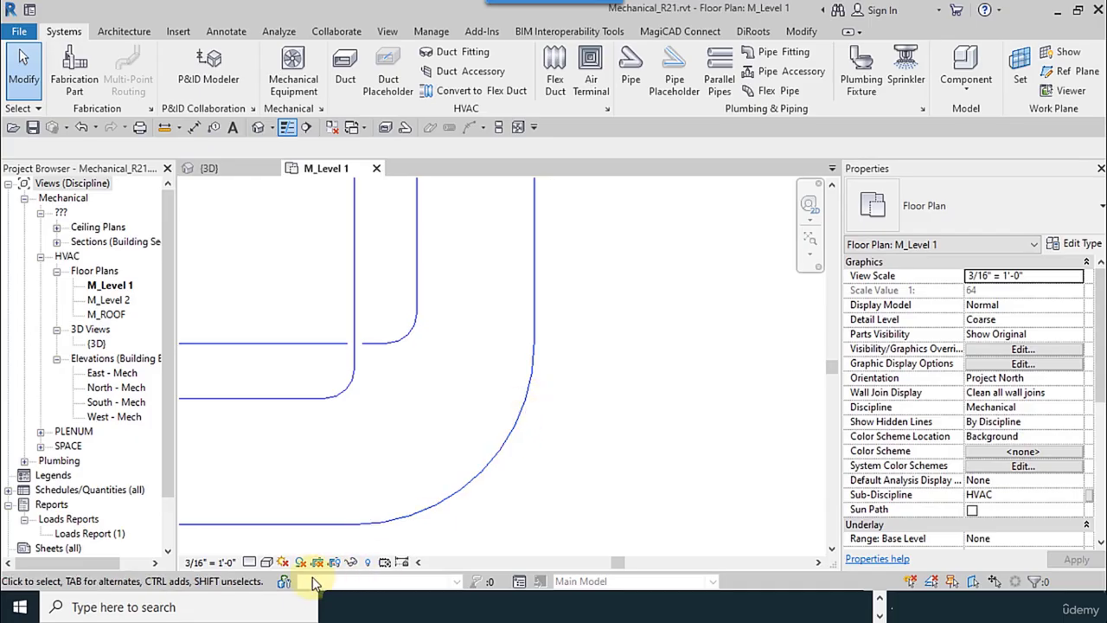
pyautogui.click(216, 562)
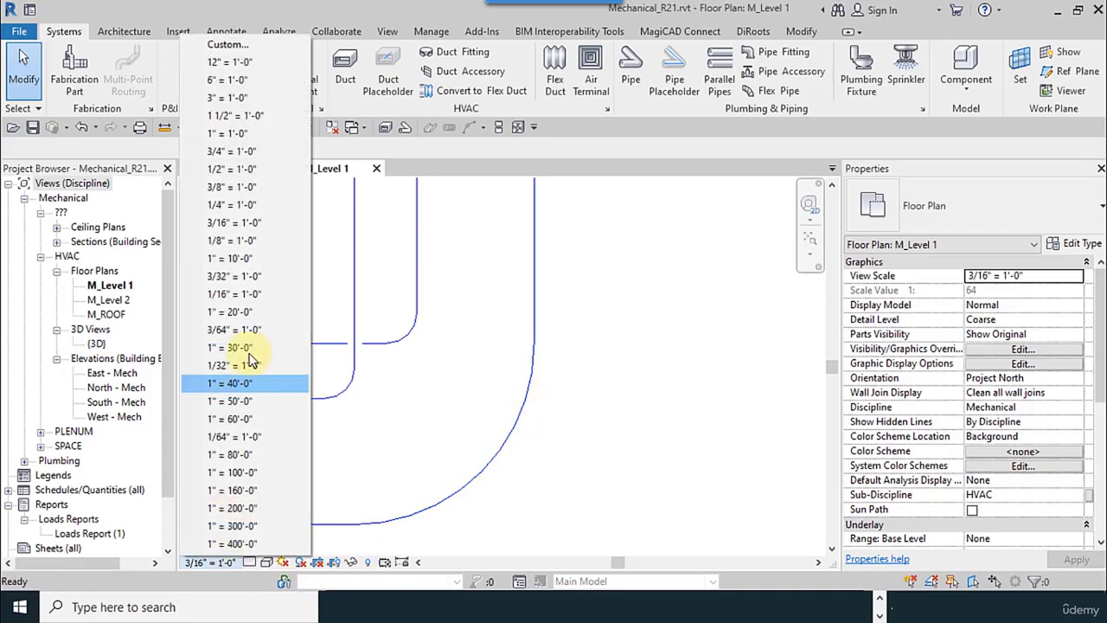
pyautogui.click(231, 276)
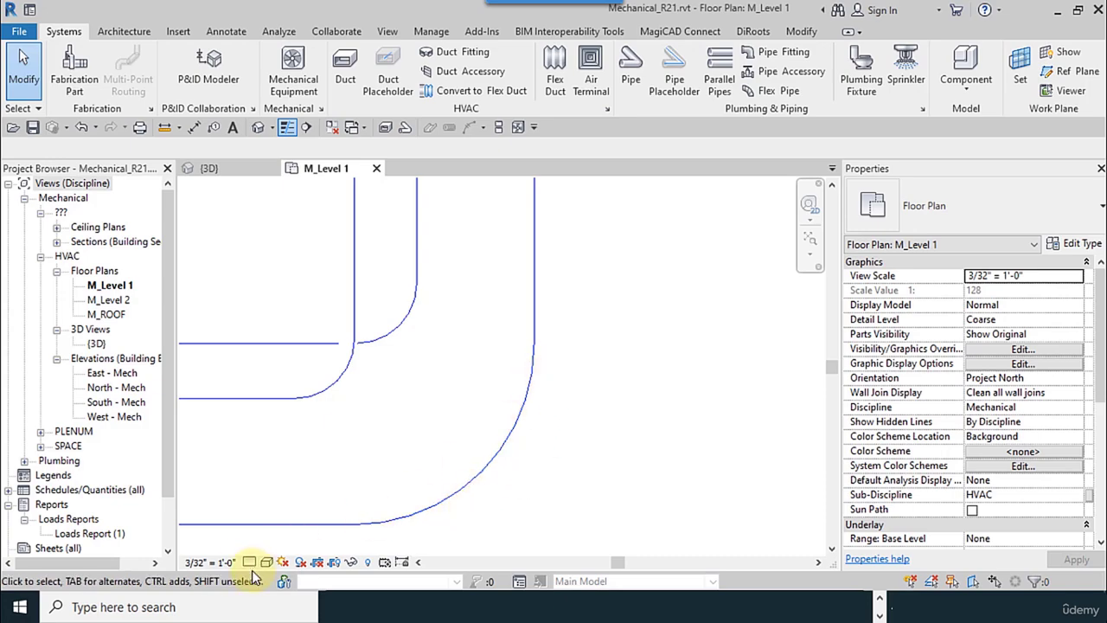
pyautogui.click(208, 562)
pyautogui.click(249, 192)
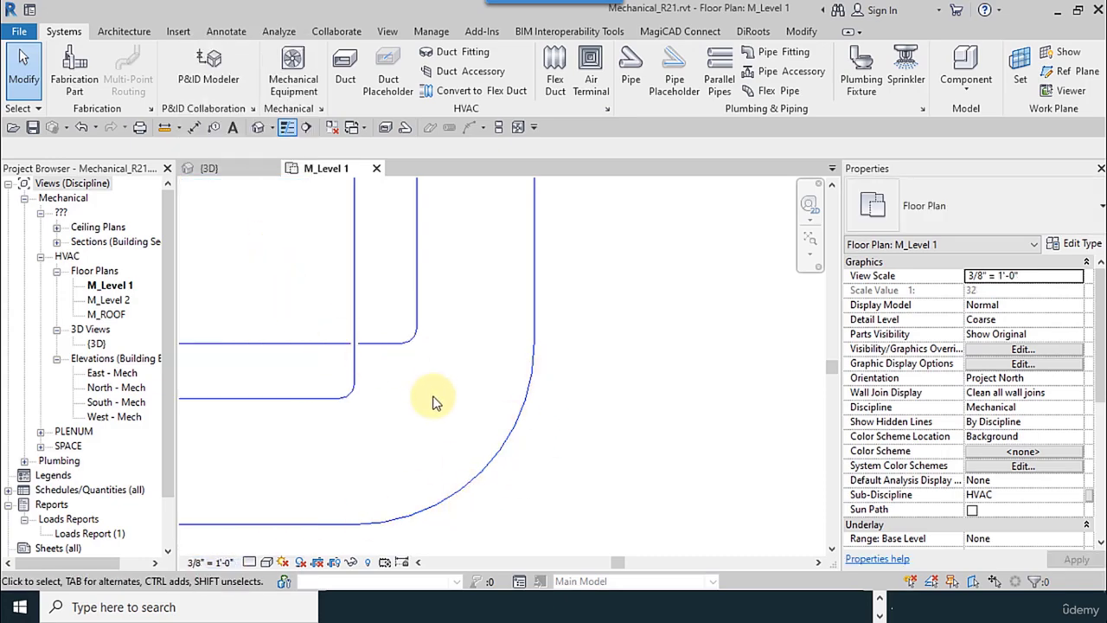
pyautogui.scroll(-2, 435, 402)
pyautogui.moveTo(436, 402); pyautogui.dragTo(548, 427, button='middle')
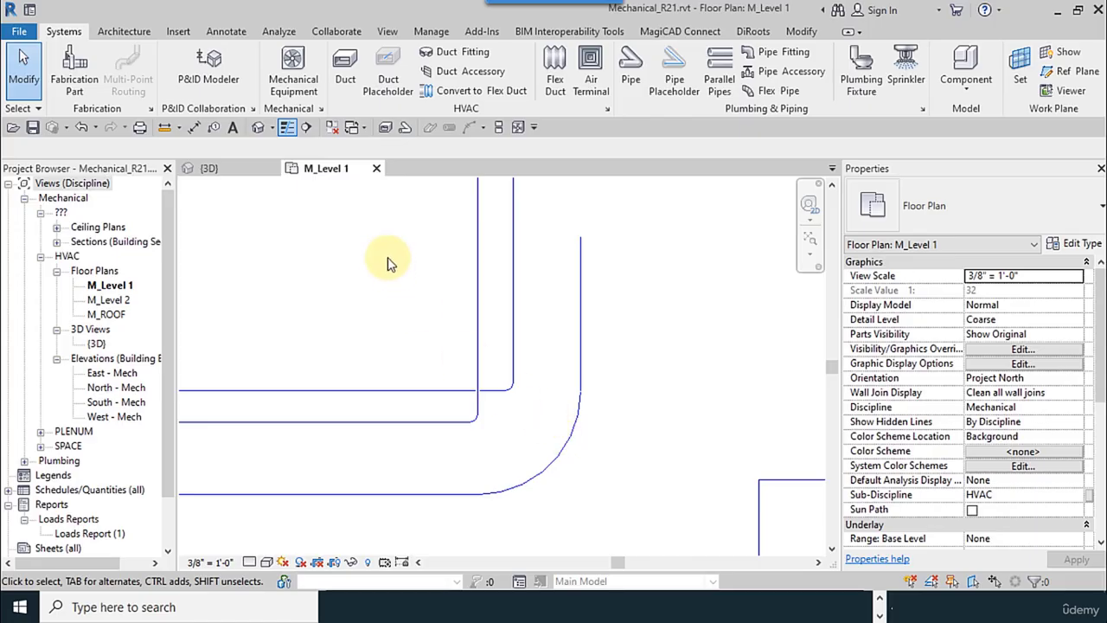
# - Set the Duct Fitting Annotation Size to 1/32" in the mechanical Duct Settings and apply it
pyautogui.click(321, 110)
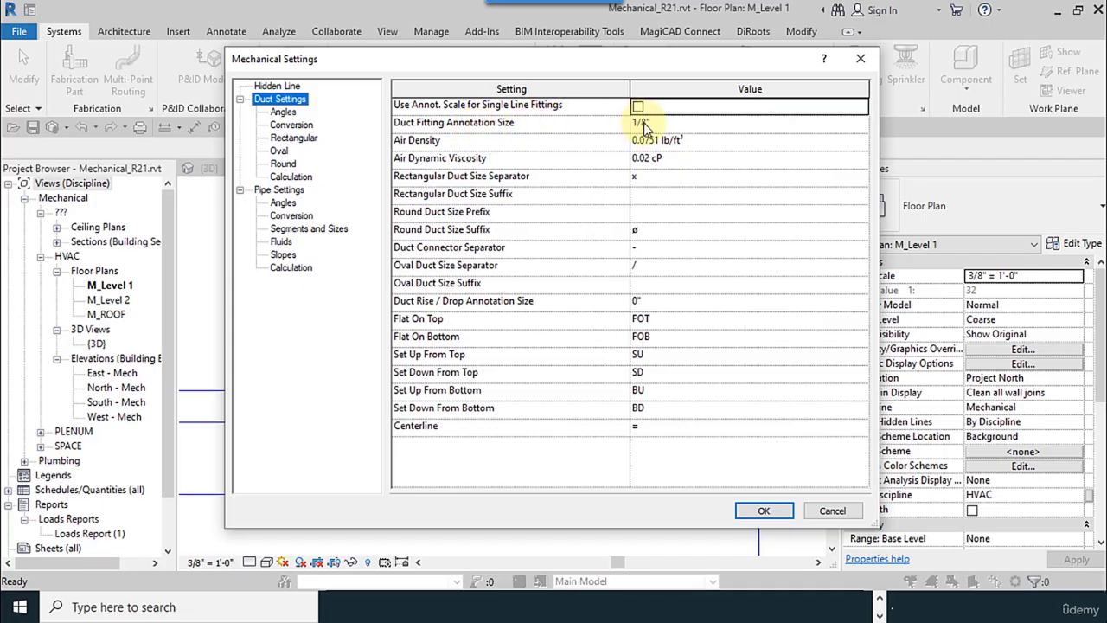
pyautogui.moveTo(655, 60); pyautogui.dragTo(518, 57)
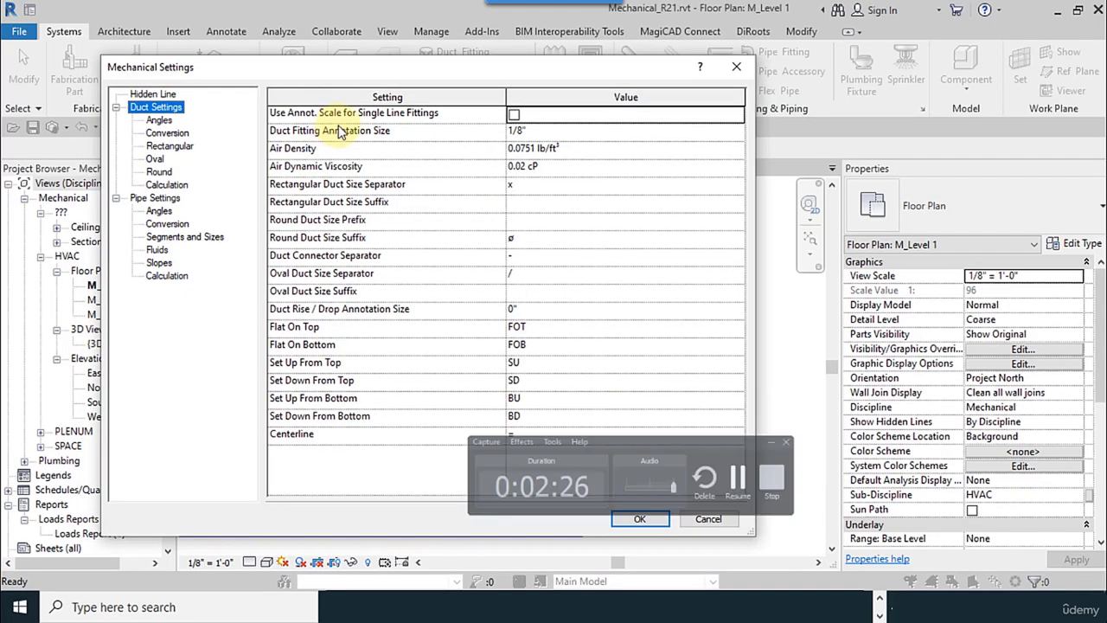
pyautogui.moveTo(280, 75); pyautogui.dragTo(42, 41)
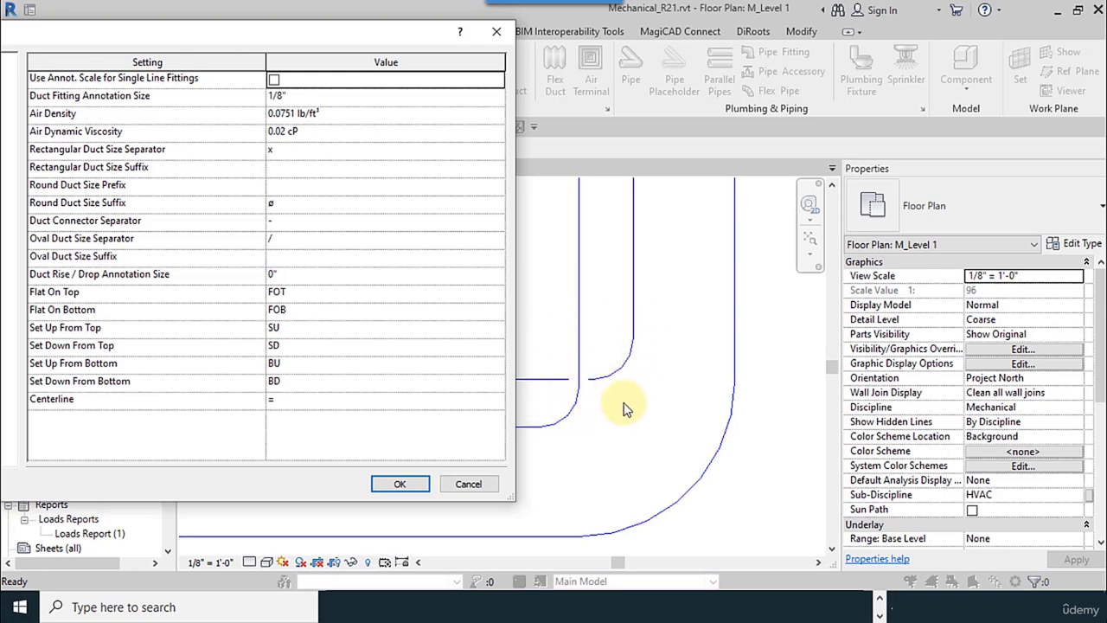
pyautogui.click(280, 97)
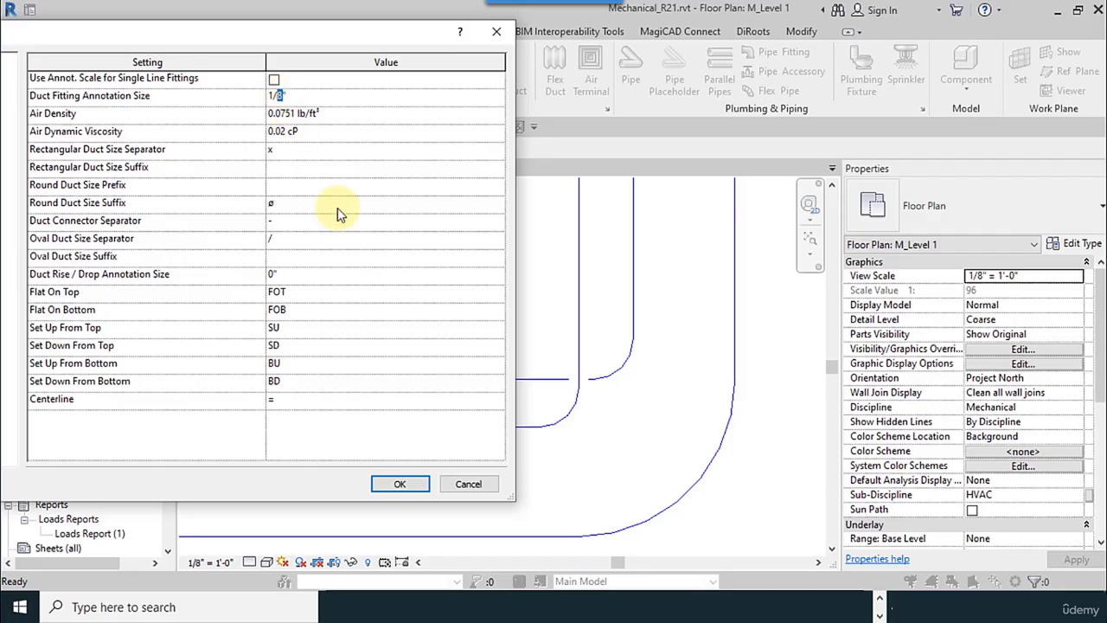
pyautogui.press('BackSpace')
pyautogui.write('32')
pyautogui.click(401, 484)
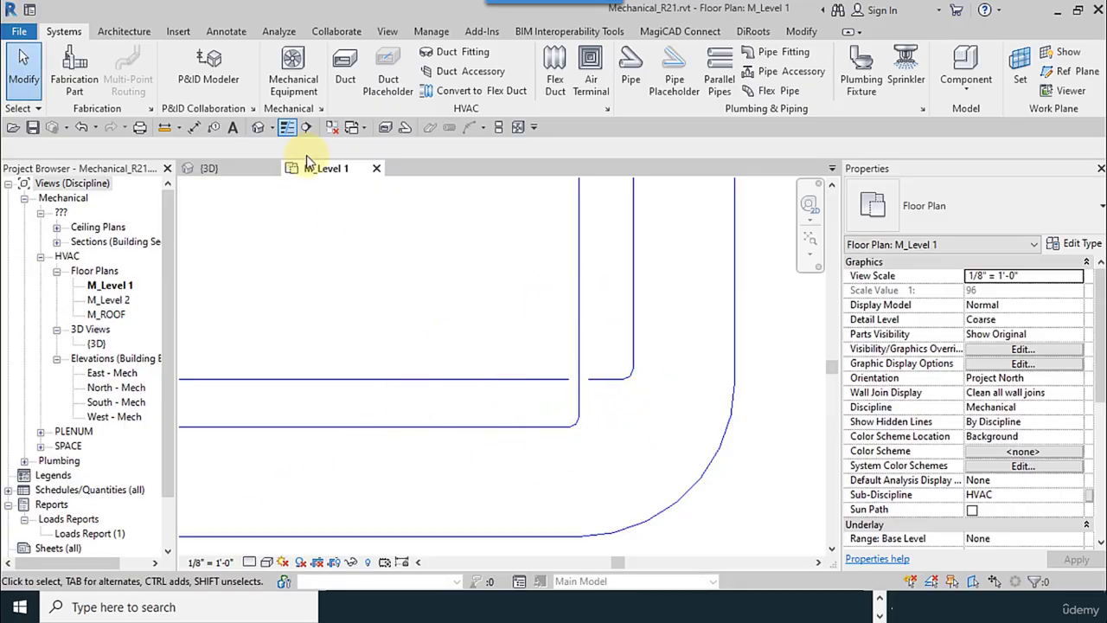
# - Enable Use Annot. Scale for Single Line Fittings and set the Duct Fitting Annotation Size to 1/8" in the mechanical Duct Settings
pyautogui.click(321, 109)
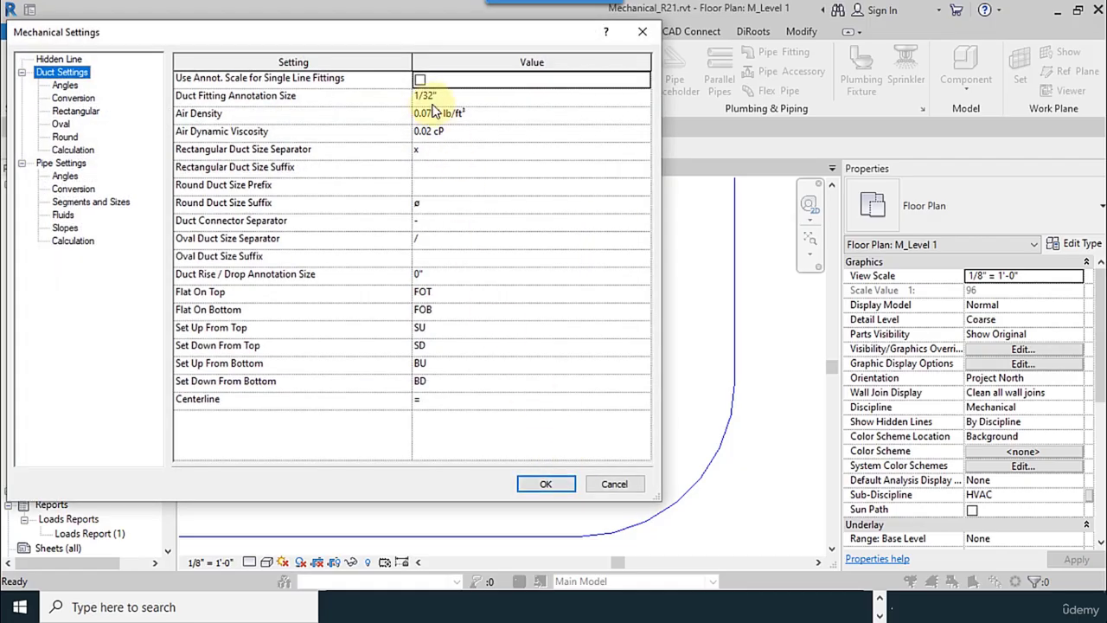
pyautogui.click(419, 80)
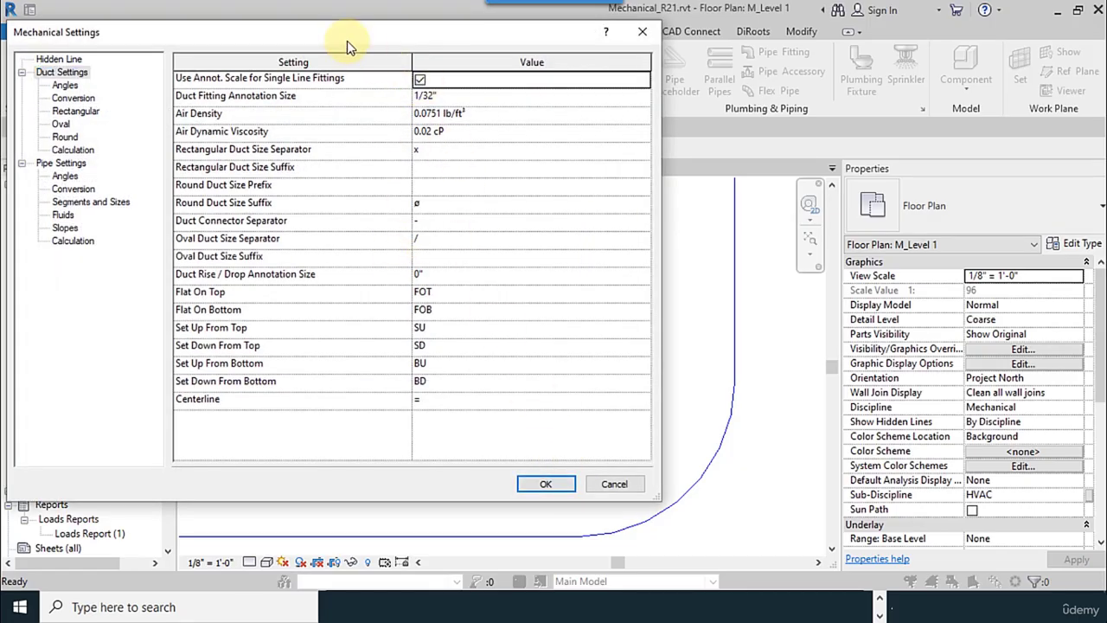
pyautogui.moveTo(346, 41); pyautogui.dragTo(466, 48)
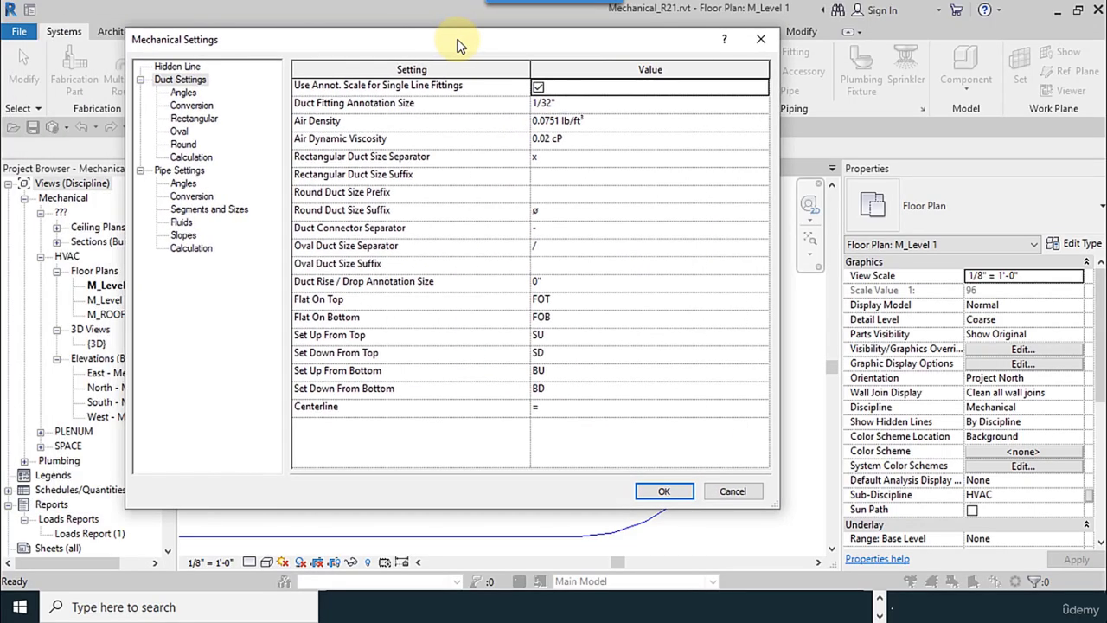
pyautogui.click(551, 104)
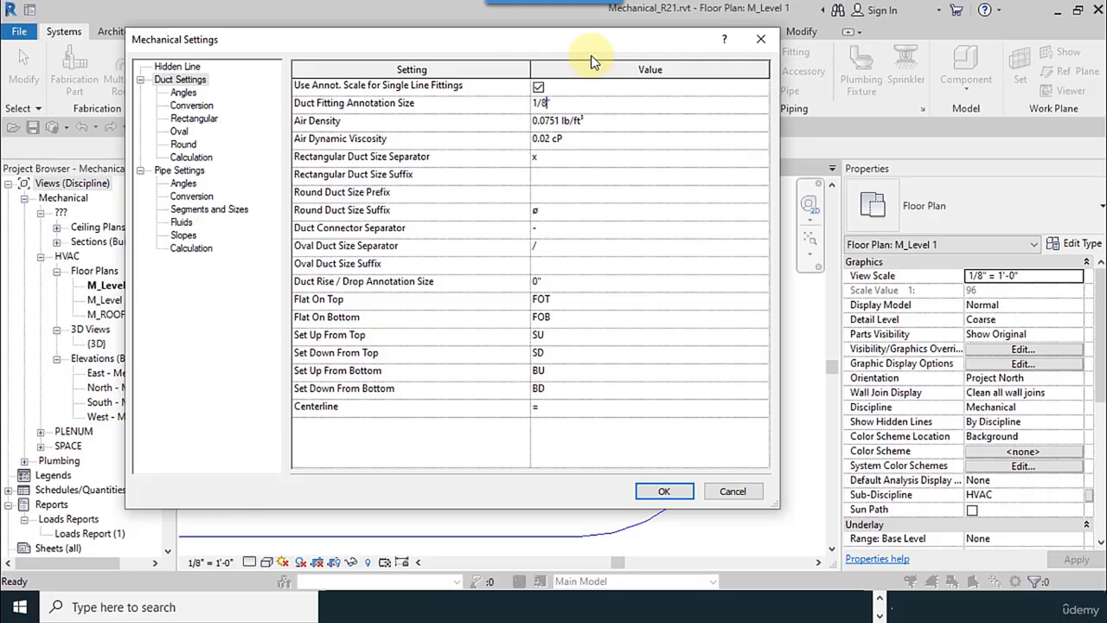
pyautogui.click(698, 121)
pyautogui.click(663, 492)
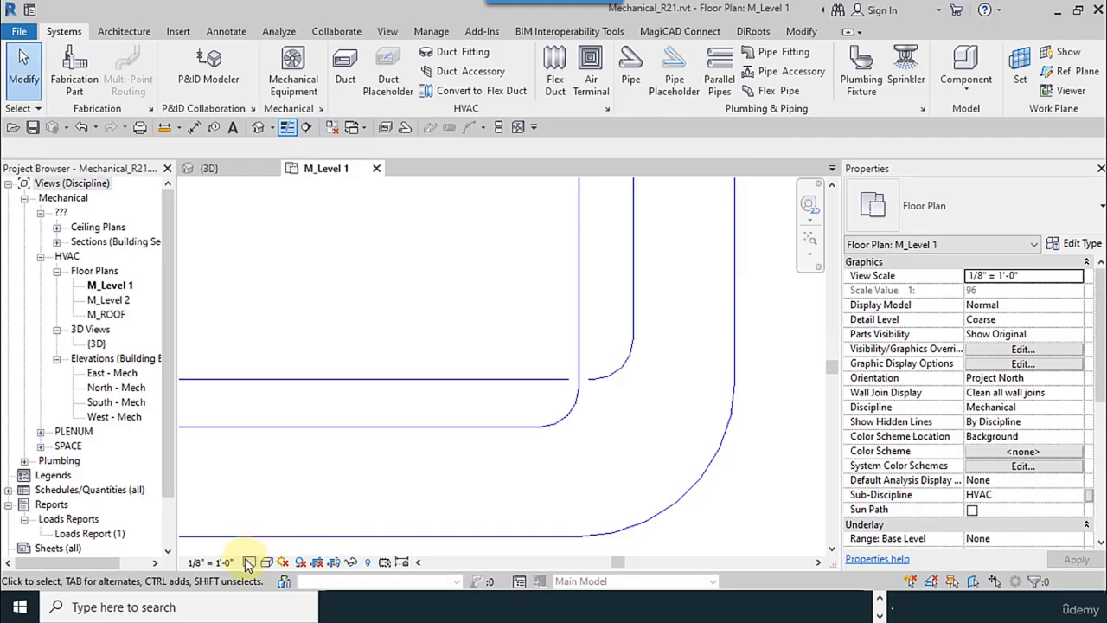
# - Set the floor plan's detail level to Fine
pyautogui.click(250, 562)
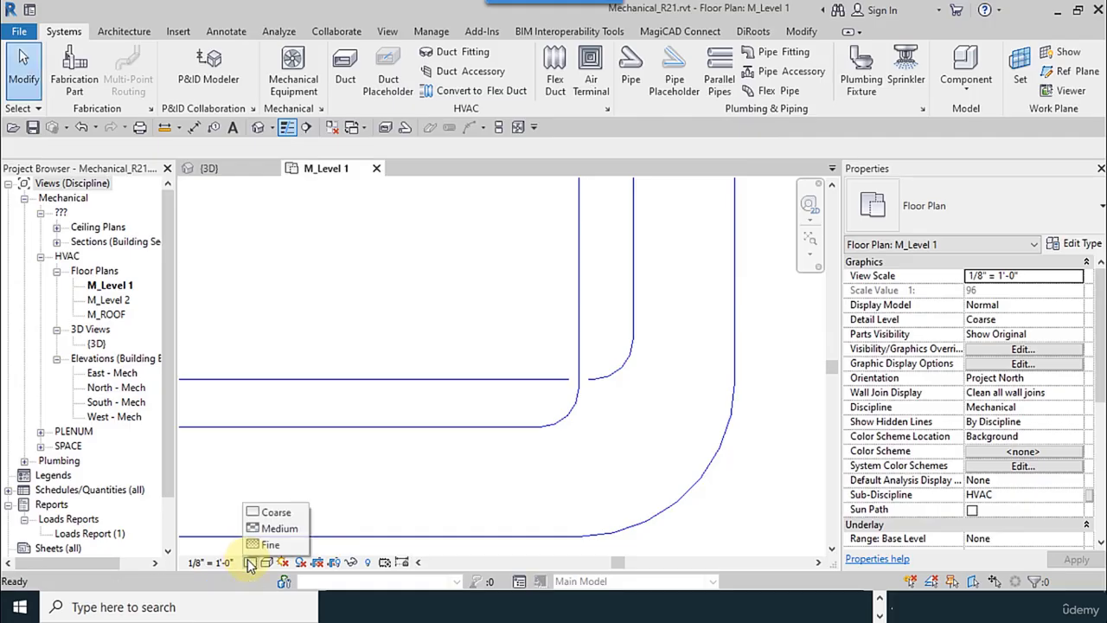
pyautogui.click(290, 544)
pyautogui.scroll(-3, 457, 445)
pyautogui.moveTo(456, 445)
pyautogui.mouseDown(button='middle')
pyautogui.moveTo(494, 383)
pyautogui.moveTo(459, 368)
pyautogui.moveTo(450, 420)
pyautogui.mouseUp(button='middle')
pyautogui.scroll(5, 563, 285)
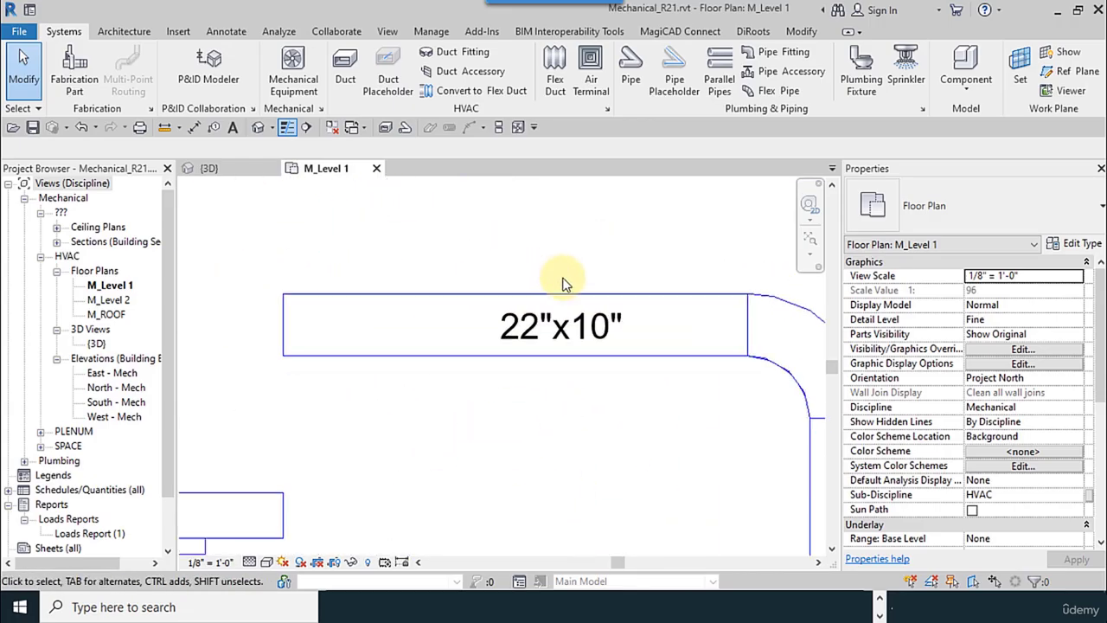
# - Move the horizontal 22"x10" duct size tag off its duct into the empty space above it
pyautogui.click(563, 320)
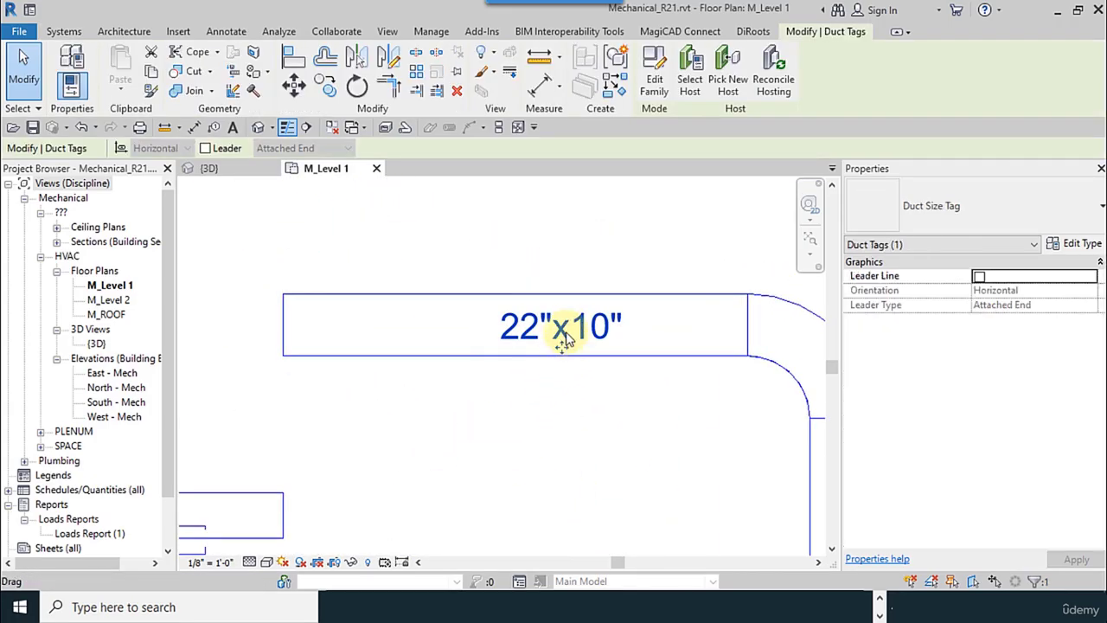
pyautogui.moveTo(563, 321); pyautogui.dragTo(564, 258)
pyautogui.click(544, 427)
pyautogui.scroll(-3, 507, 323)
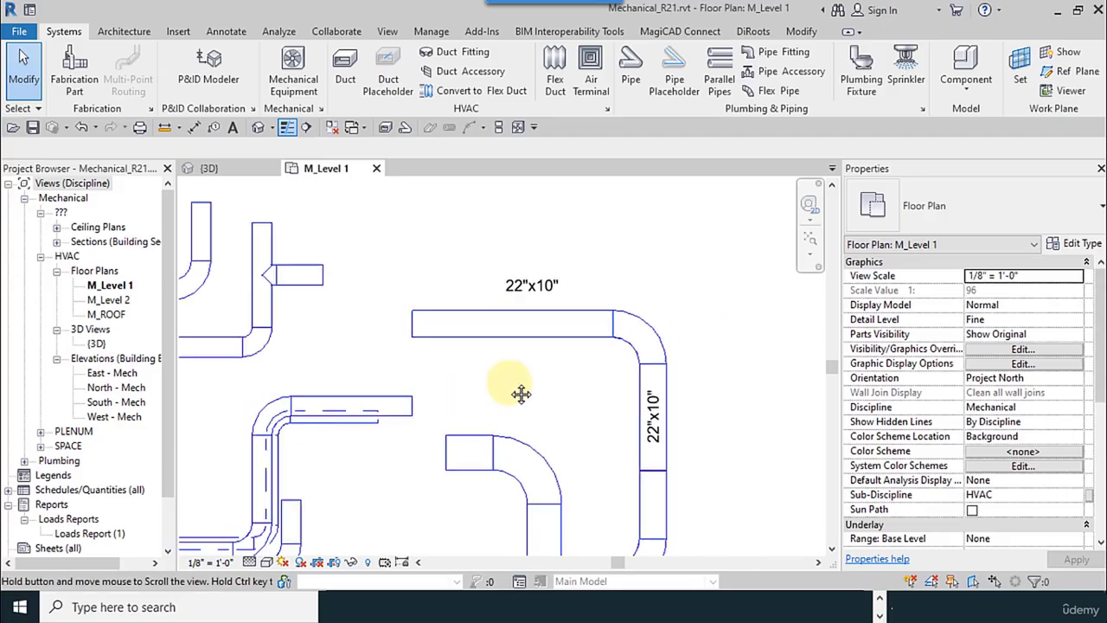
pyautogui.moveTo(519, 393); pyautogui.dragTo(608, 363, button='middle')
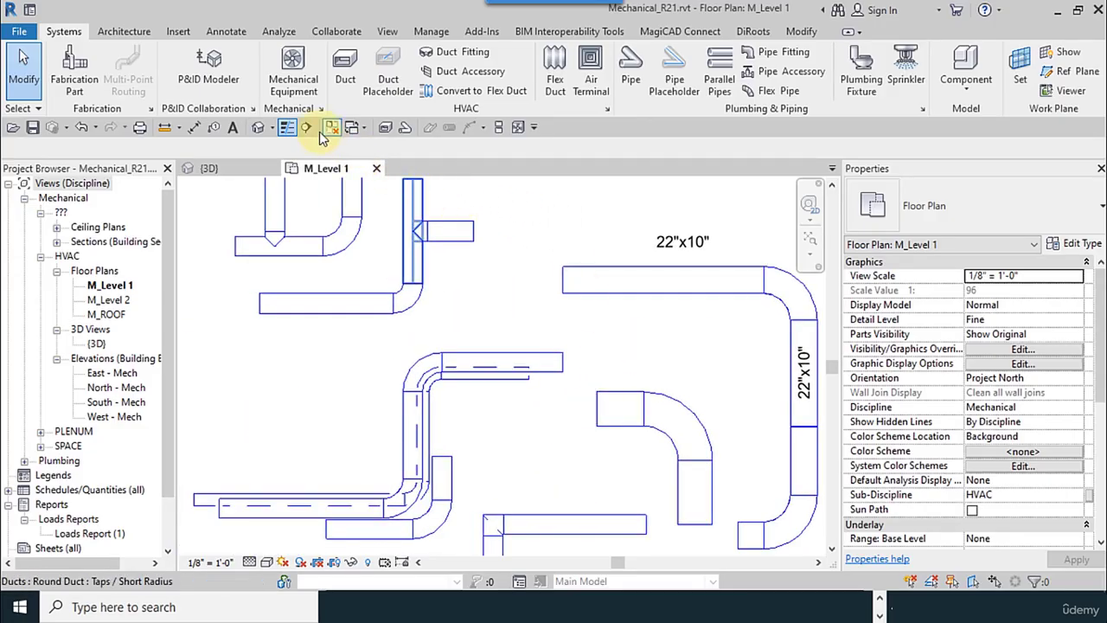
# - Tag the horizontal round duct below the tee branches by category, with the leader turned off
pyautogui.click(214, 127)
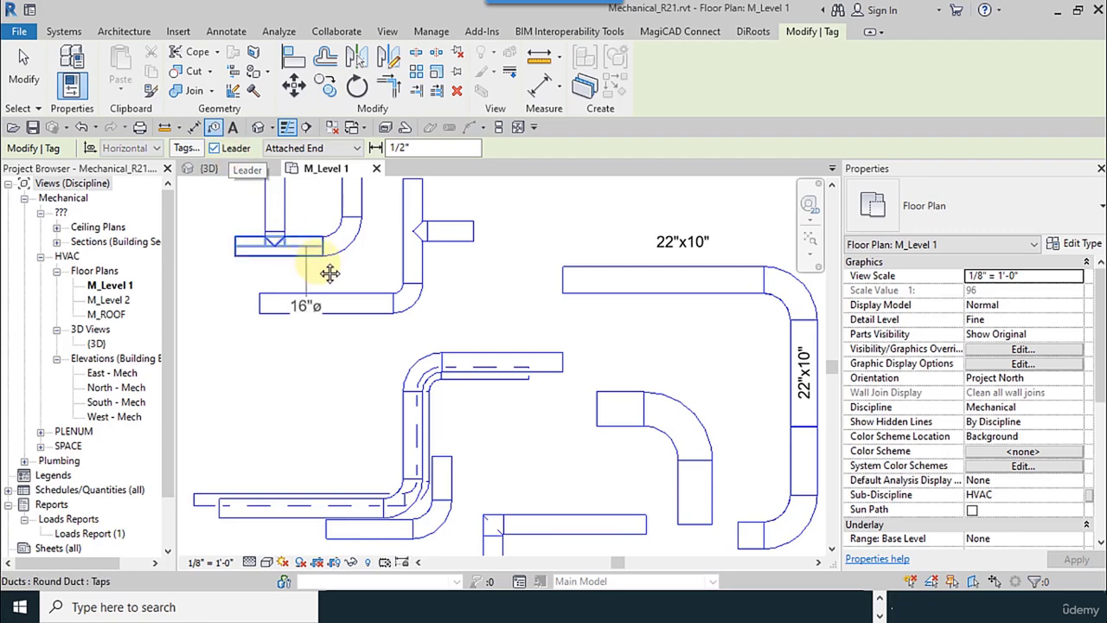
pyautogui.moveTo(249, 273); pyautogui.dragTo(336, 273, button='middle')
pyautogui.moveTo(717, 340); pyautogui.dragTo(573, 383, button='middle')
pyautogui.scroll(-1, 415, 313)
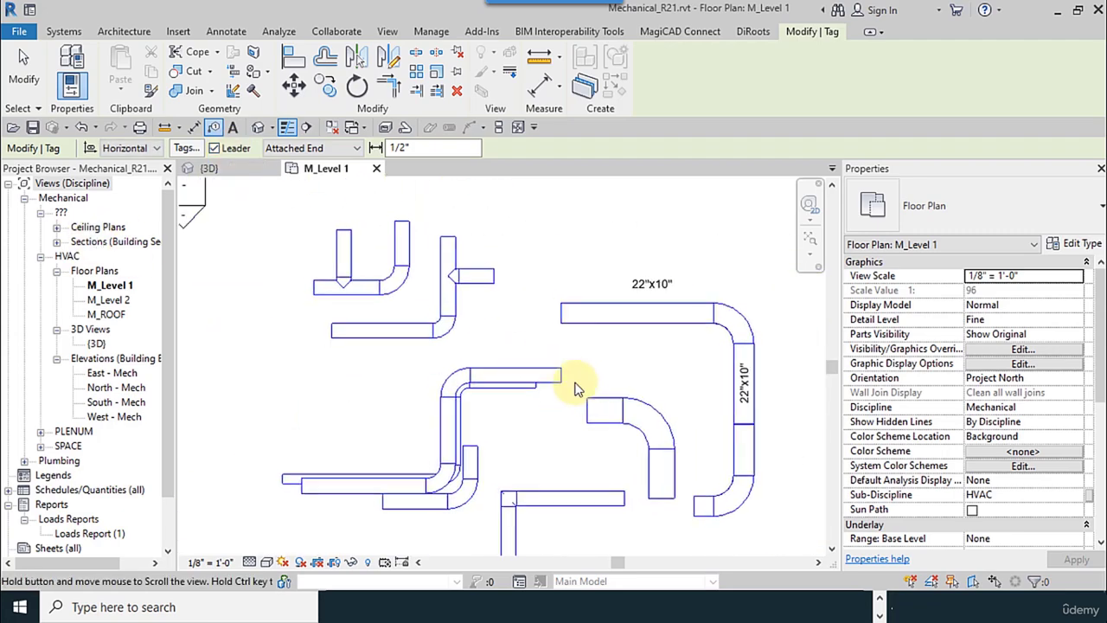
pyautogui.click(214, 148)
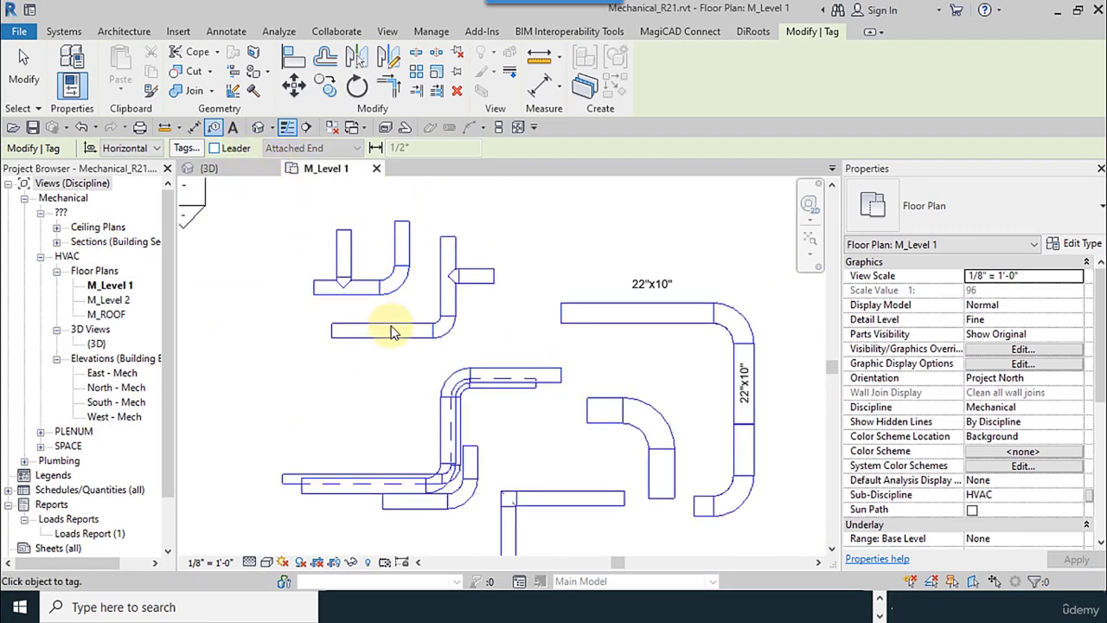
pyautogui.scroll(3, 384, 322)
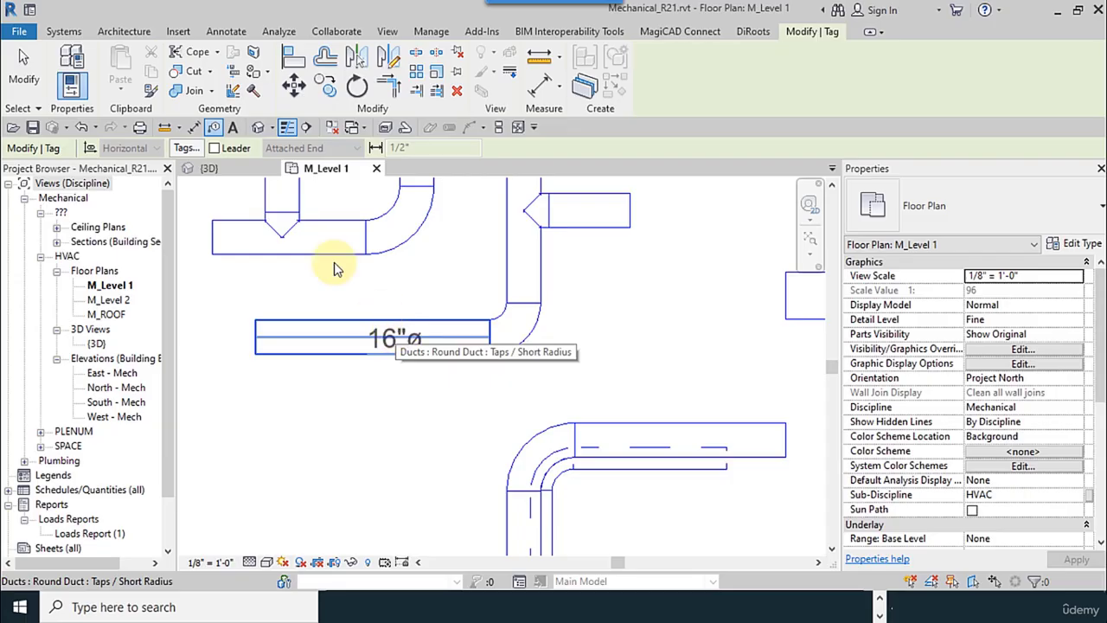
pyautogui.click(388, 350)
# - Tag the upper horizontal oval duct and the upper horizontal rectangular duct with size tags without leaders, and end tagging
pyautogui.moveTo(354, 435); pyautogui.dragTo(396, 395, button='middle')
pyautogui.scroll(-2, 396, 424)
pyautogui.moveTo(395, 439); pyautogui.dragTo(442, 416, button='middle')
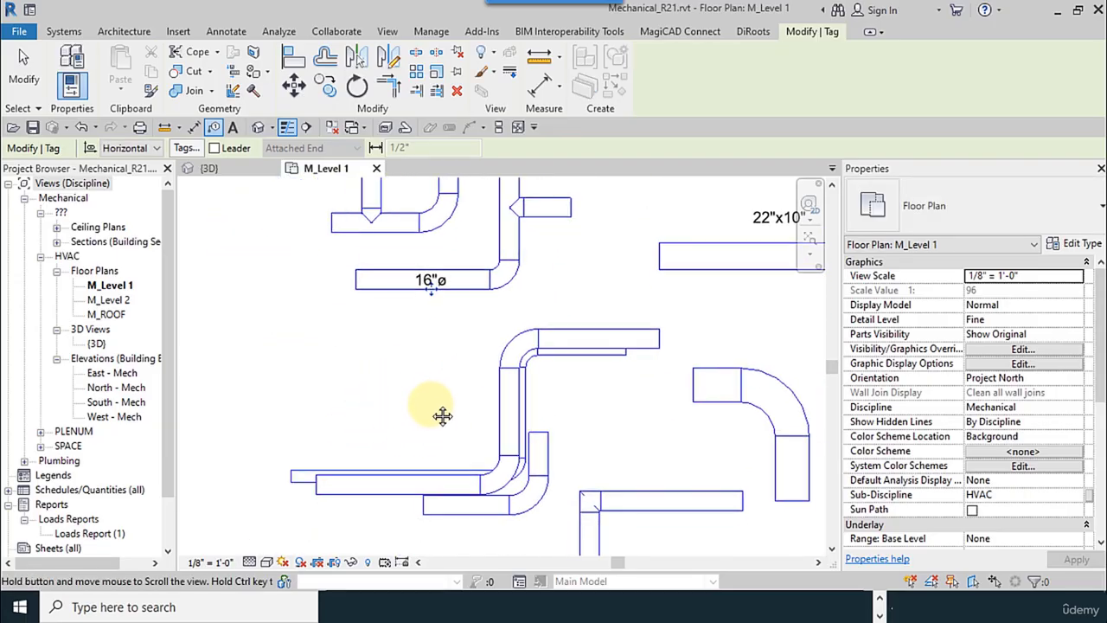
pyautogui.scroll(1, 616, 435)
pyautogui.moveTo(638, 444); pyautogui.dragTo(497, 375, button='middle')
pyautogui.scroll(-2, 478, 351)
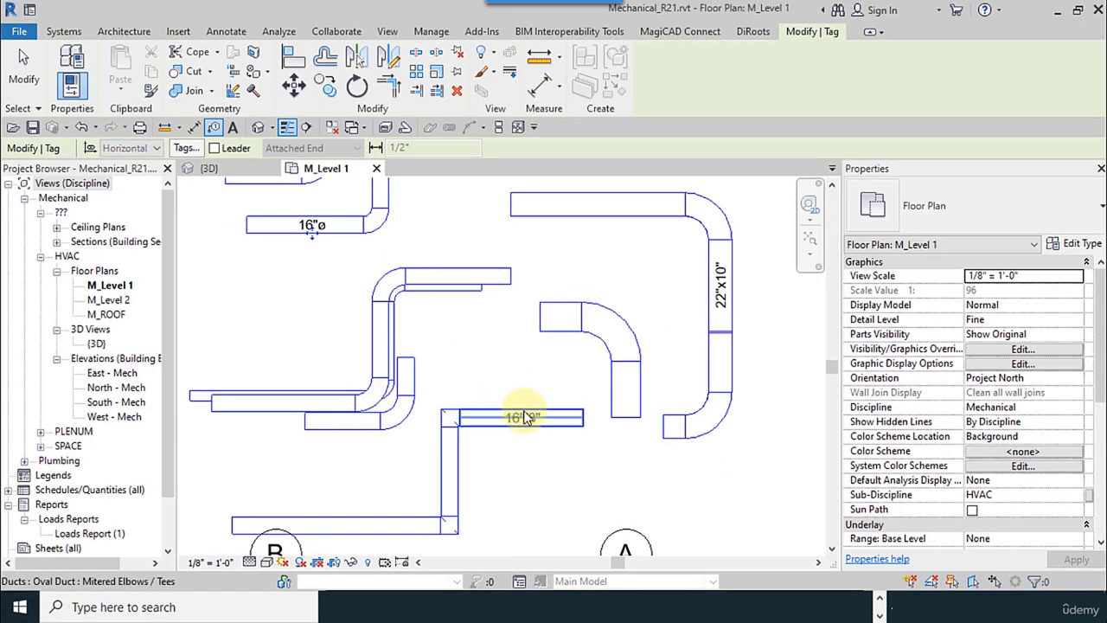
pyautogui.click(521, 419)
pyautogui.moveTo(514, 492); pyautogui.dragTo(573, 539, button='middle')
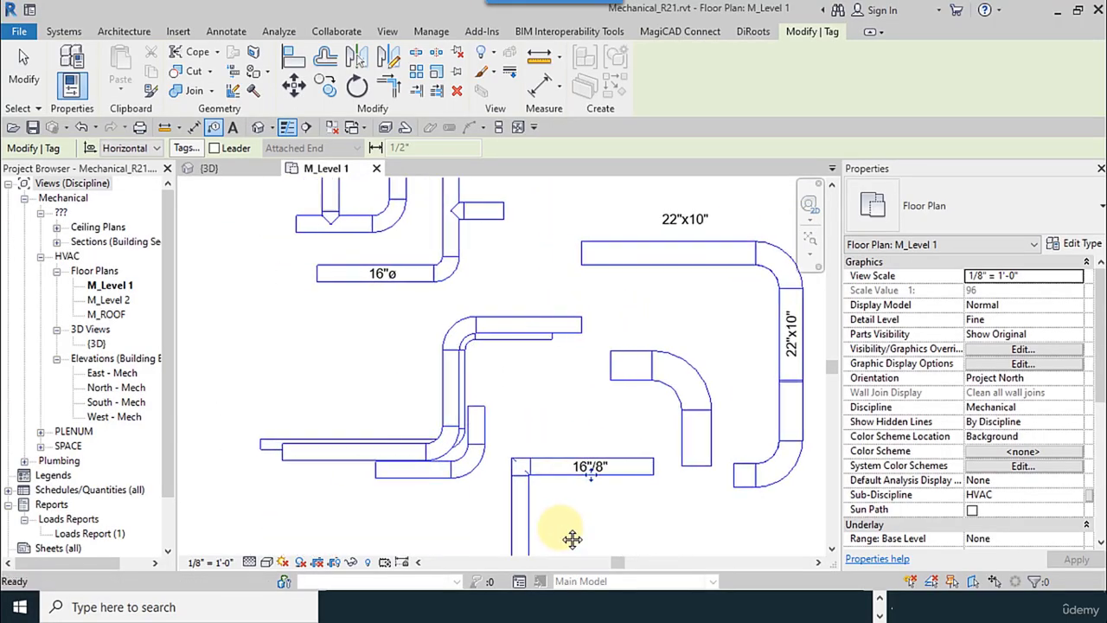
pyautogui.click(530, 323)
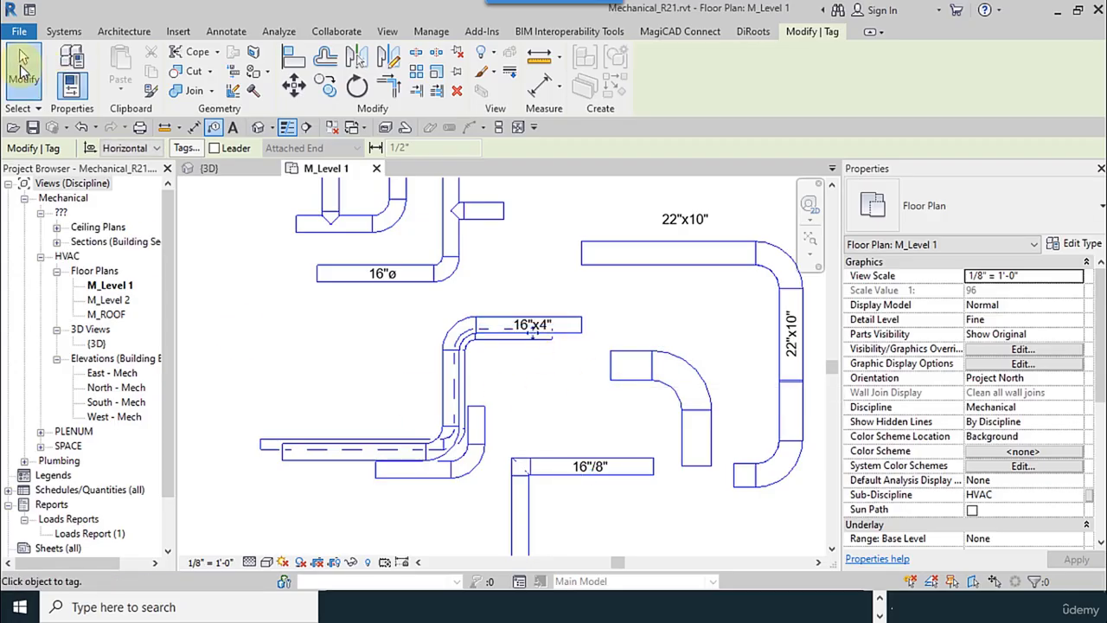
pyautogui.click(23, 58)
# - Close the Properties palette to enlarge the drawing area, and deselect the duct tag
pyautogui.scroll(-3, 484, 350)
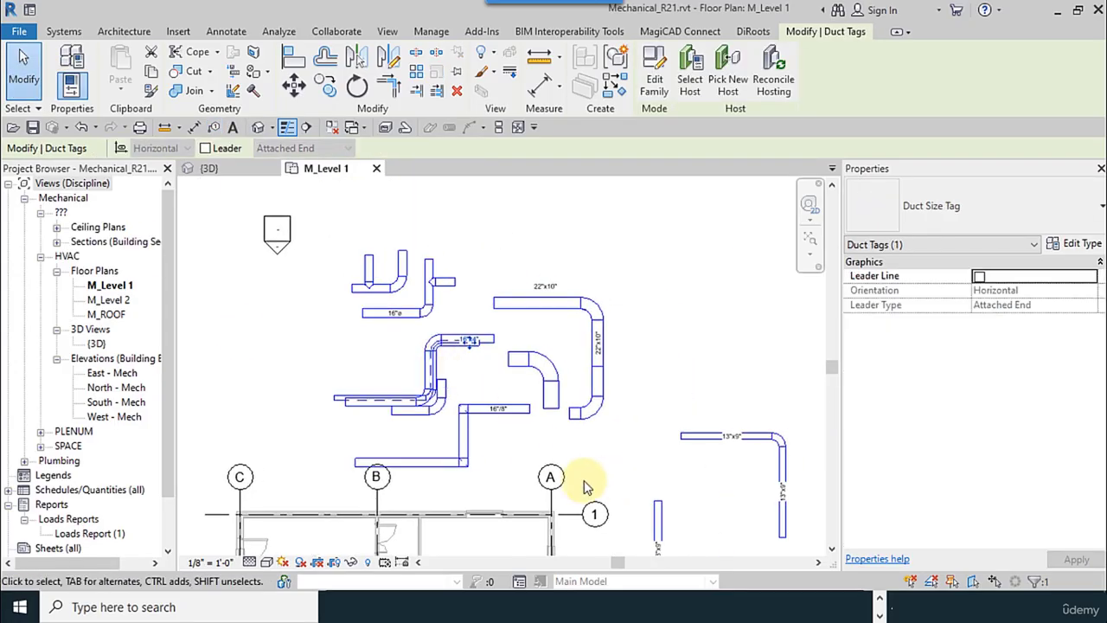
pyautogui.moveTo(583, 487); pyautogui.dragTo(647, 415, button='middle')
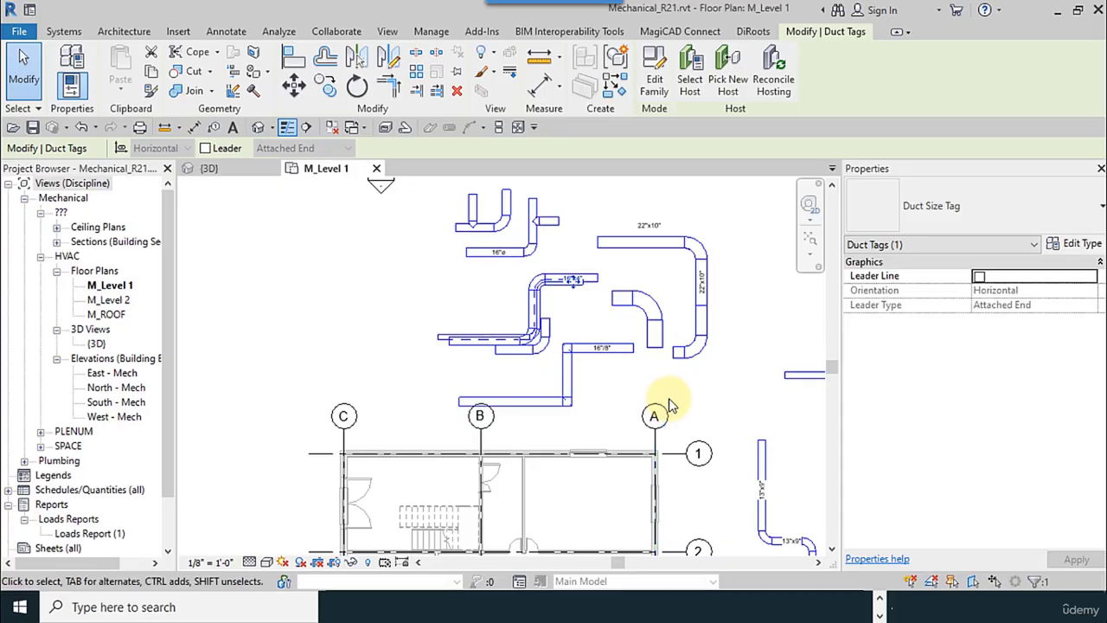
pyautogui.scroll(2, 573, 234)
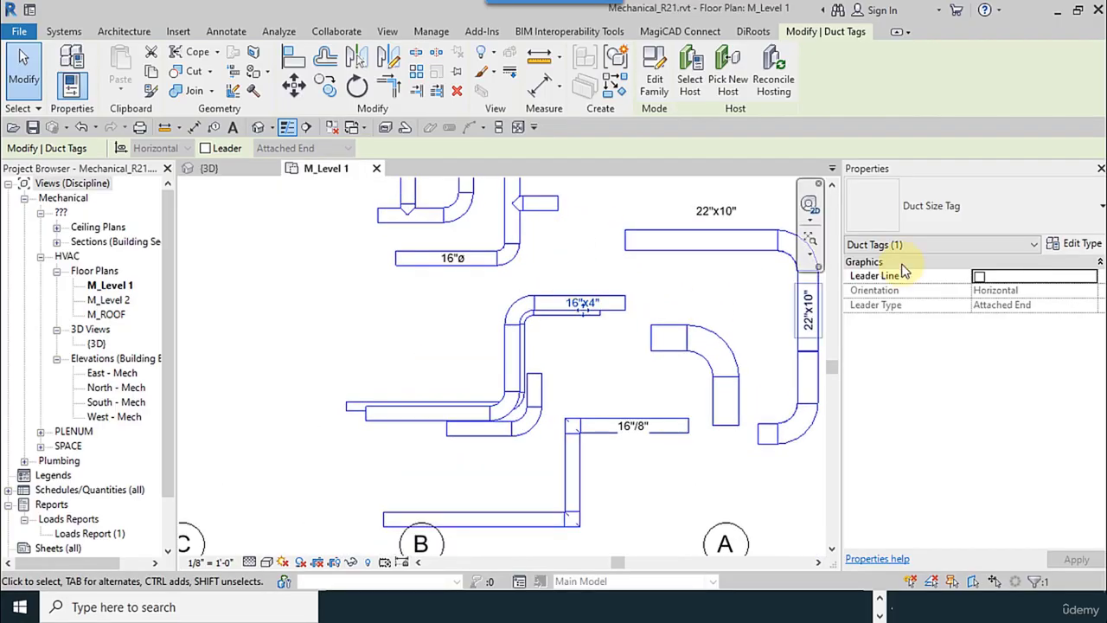
pyautogui.click(1100, 168)
pyautogui.moveTo(403, 390); pyautogui.dragTo(681, 418, button='middle')
pyautogui.scroll(1, 889, 251)
pyautogui.moveTo(864, 284); pyautogui.dragTo(801, 308, button='middle')
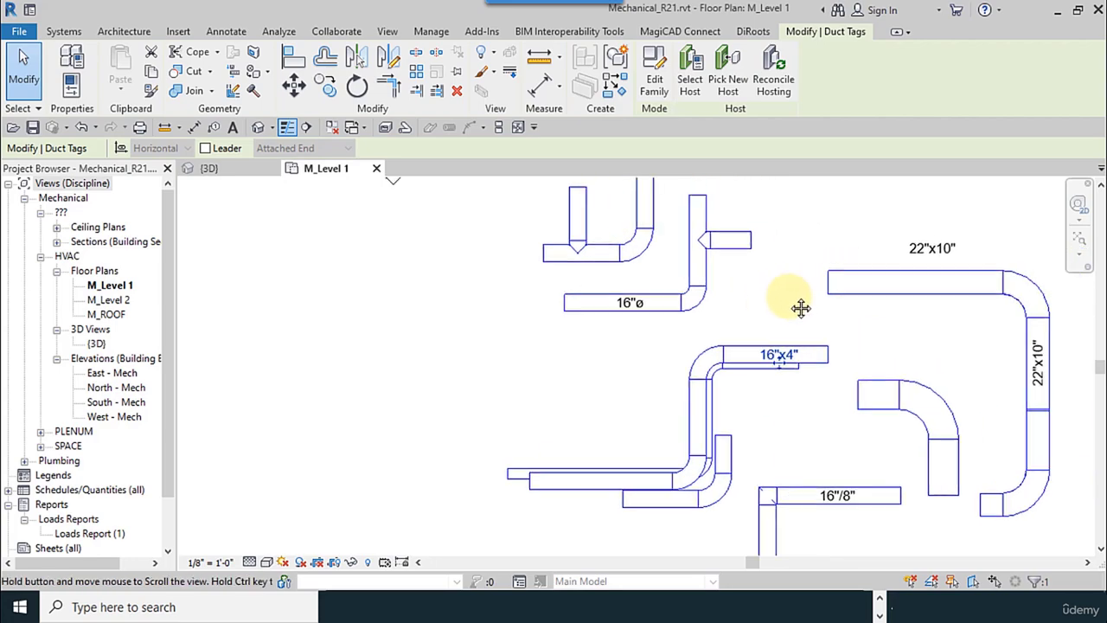
pyautogui.click(778, 316)
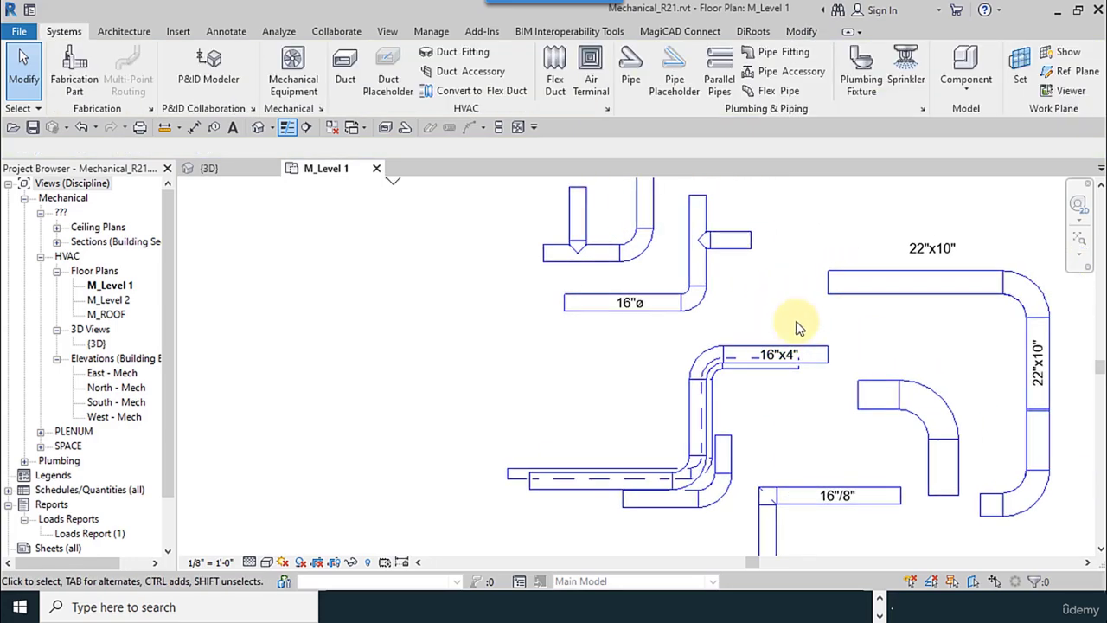
# - Set the Rectangular Duct Size Separator to "*" in the mechanical Duct Settings and apply it
pyautogui.click(322, 109)
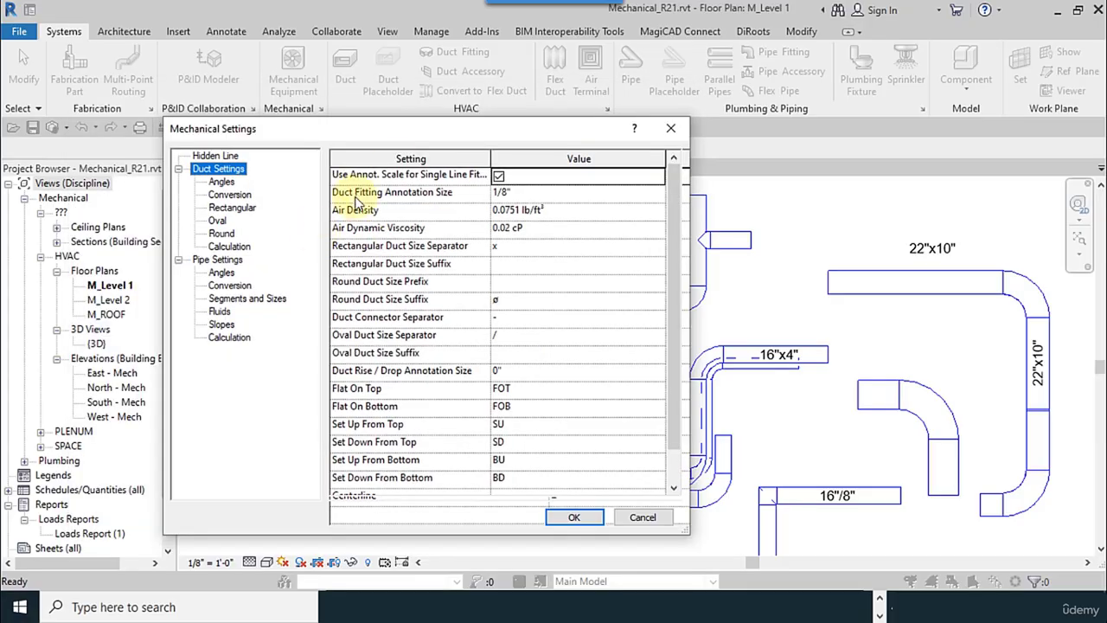
pyautogui.moveTo(413, 141); pyautogui.dragTo(250, 89)
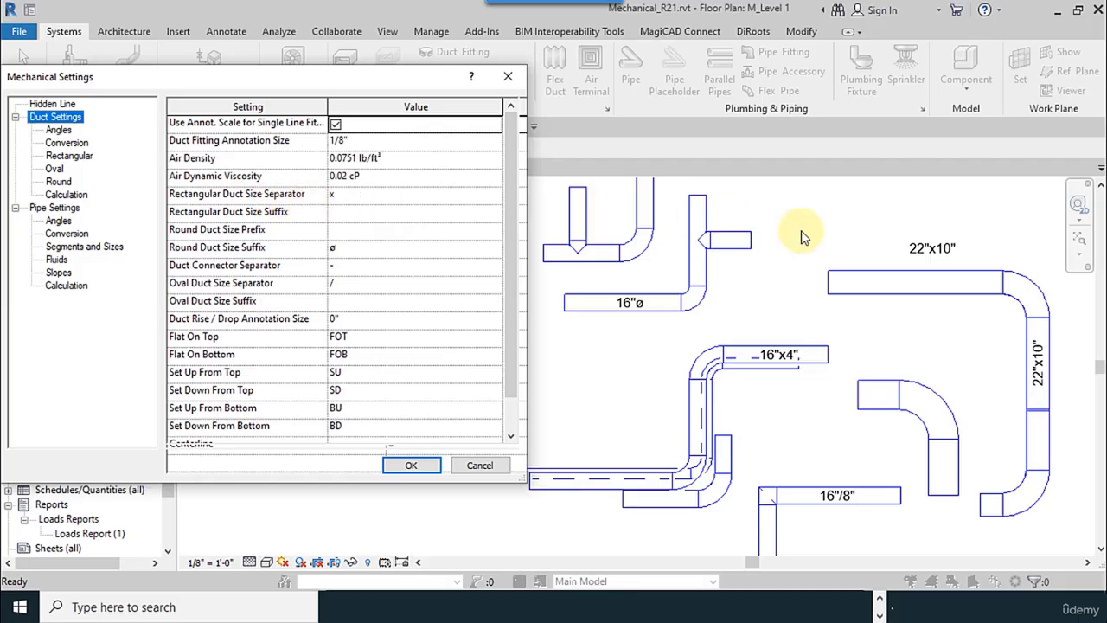
pyautogui.click(359, 195)
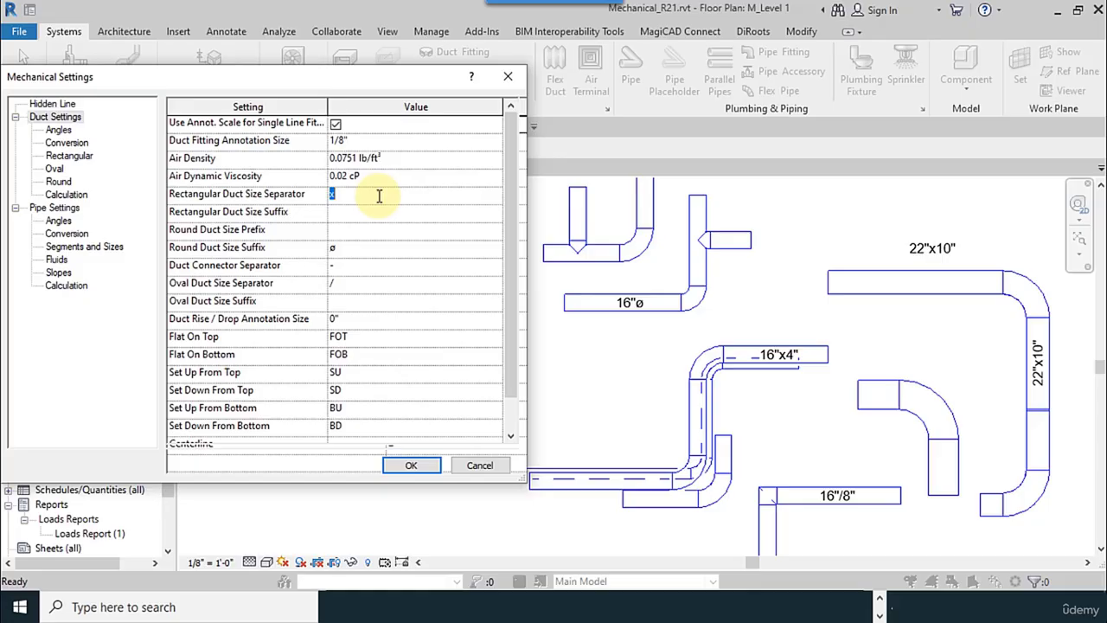
pyautogui.write('*')
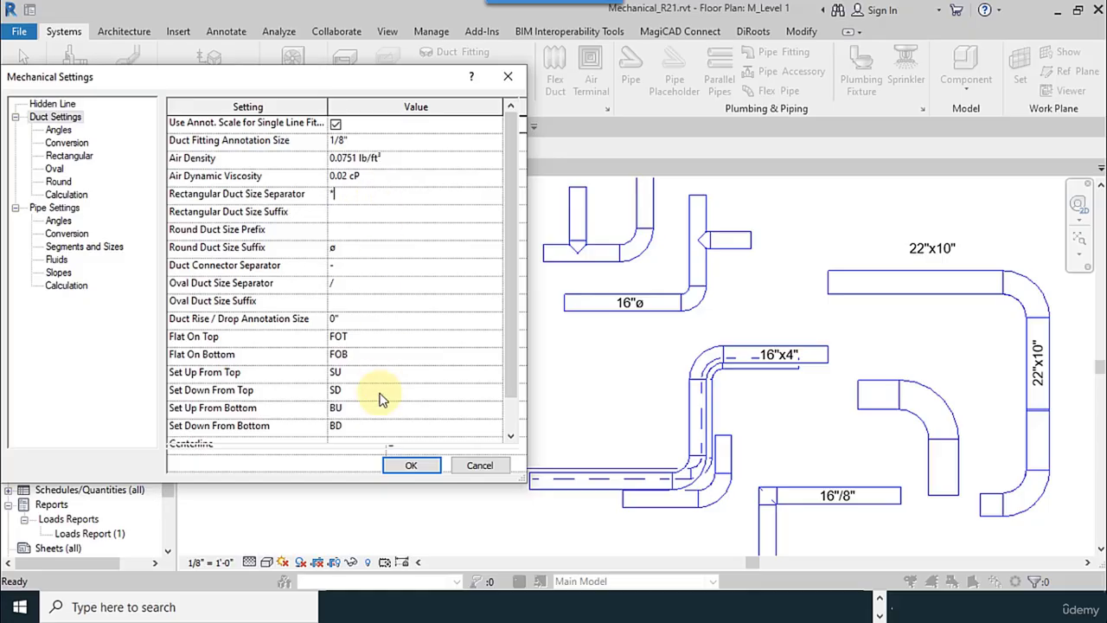
pyautogui.click(411, 465)
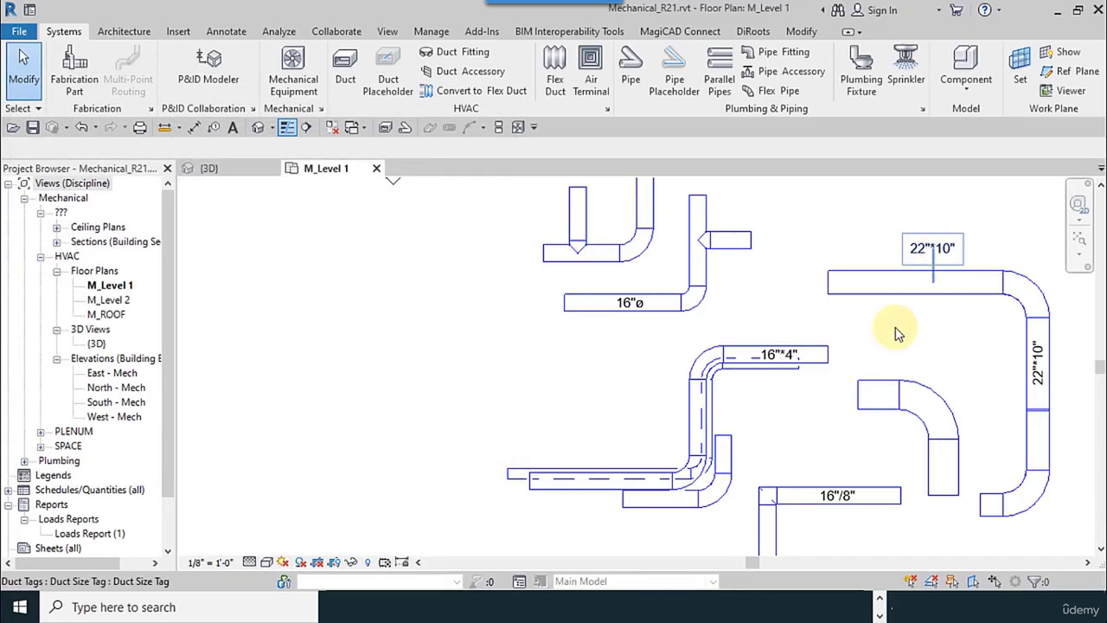
# - Set the Rectangular Duct Size Separator to "x" with a space on each side and apply it
pyautogui.click(321, 109)
pyautogui.click(369, 192)
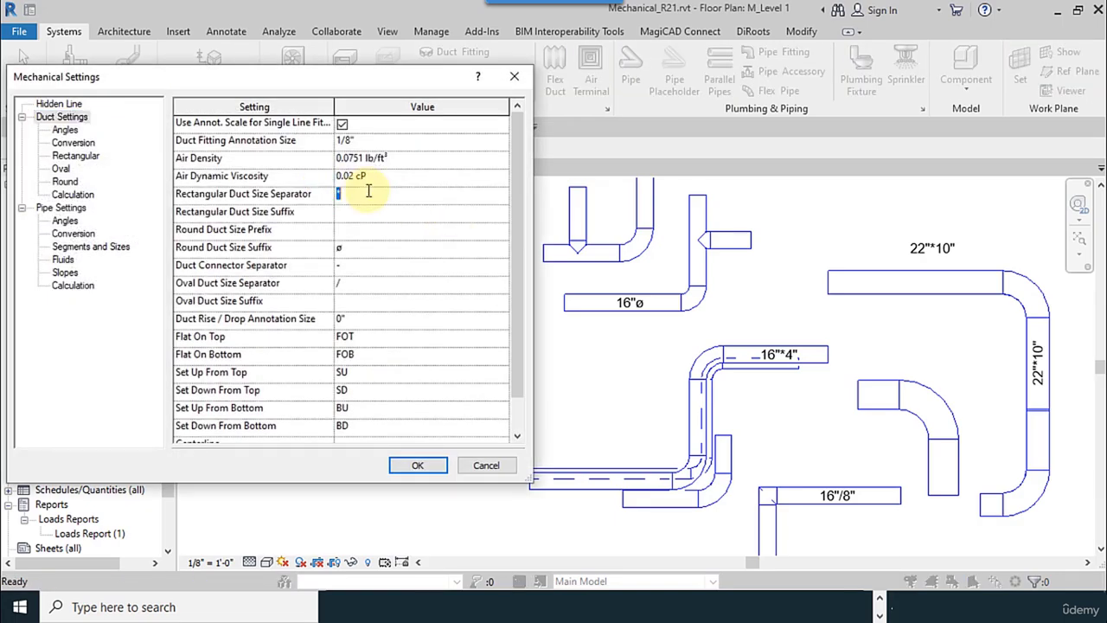
pyautogui.click(418, 464)
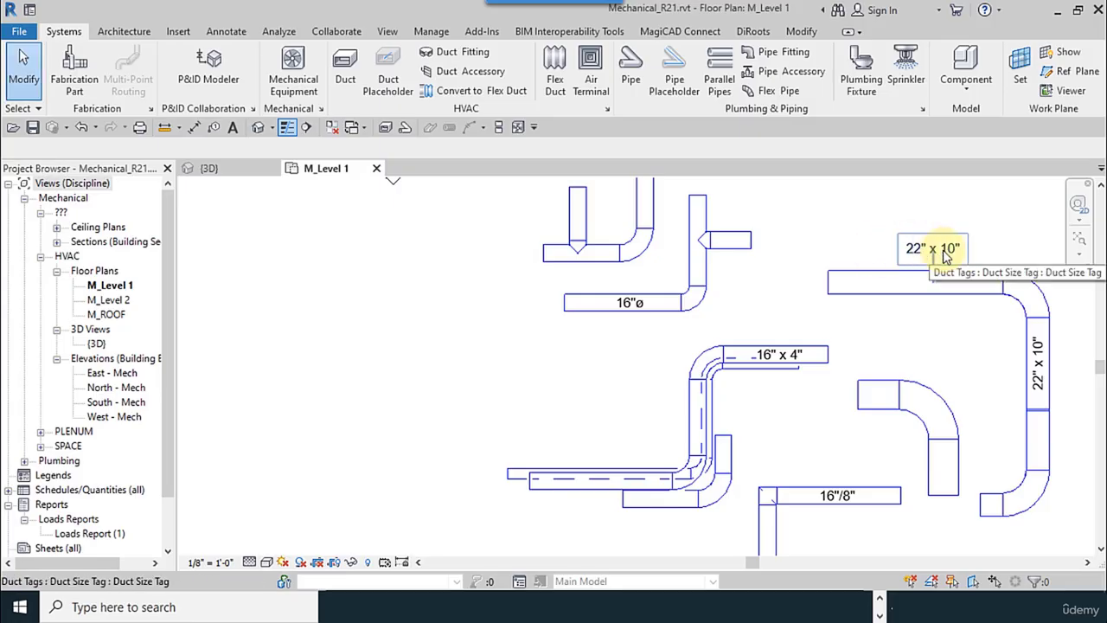
# - Set the Rectangular Duct Size Suffix to "R" with a leading space and the Round Duct Size Prefix to "Q", and check the duct tags
pyautogui.click(319, 109)
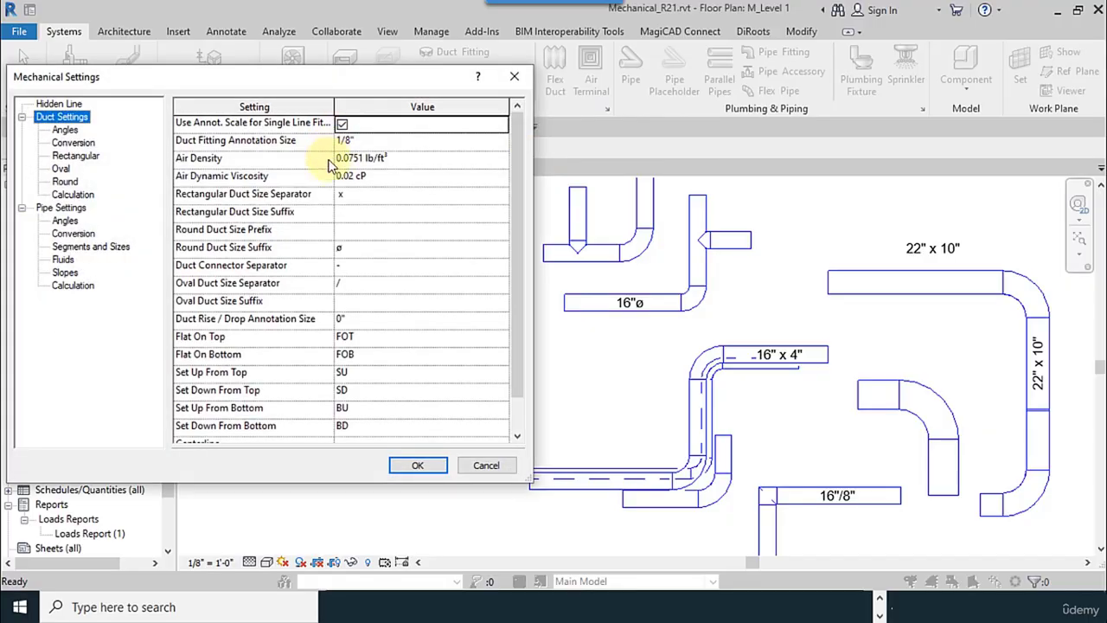
pyautogui.click(352, 214)
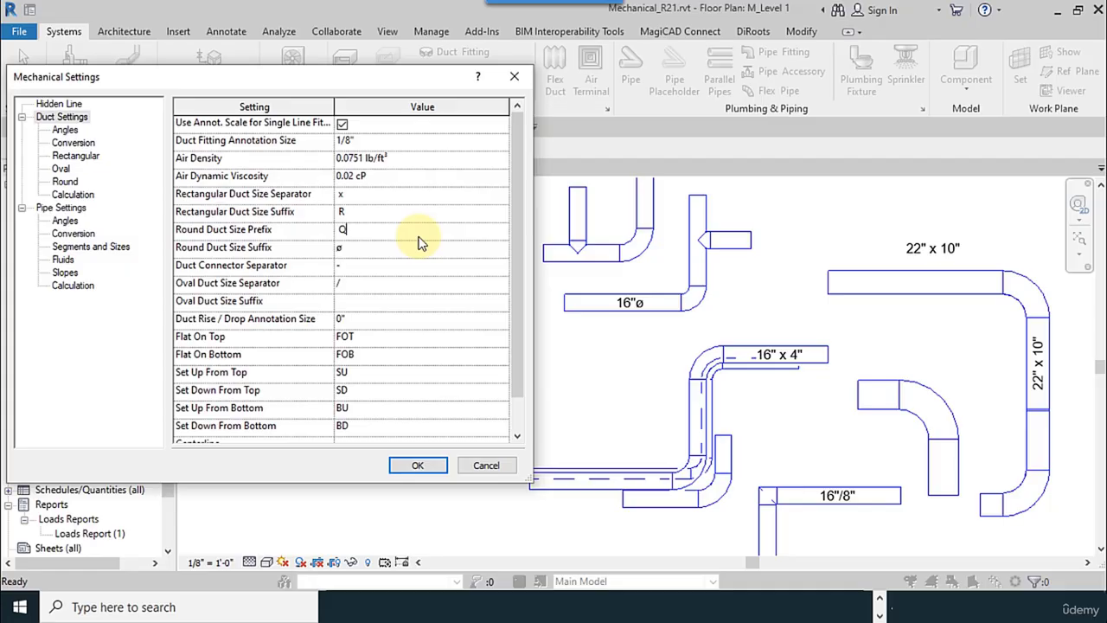
pyautogui.click(417, 465)
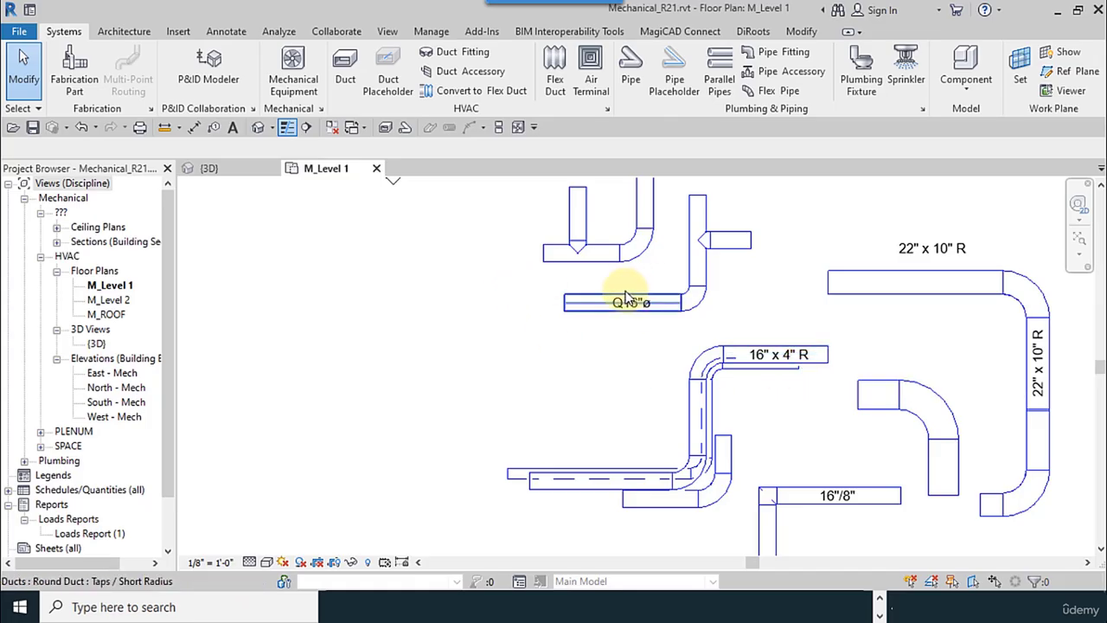
pyautogui.scroll(5, 626, 298)
pyautogui.scroll(-6, 632, 294)
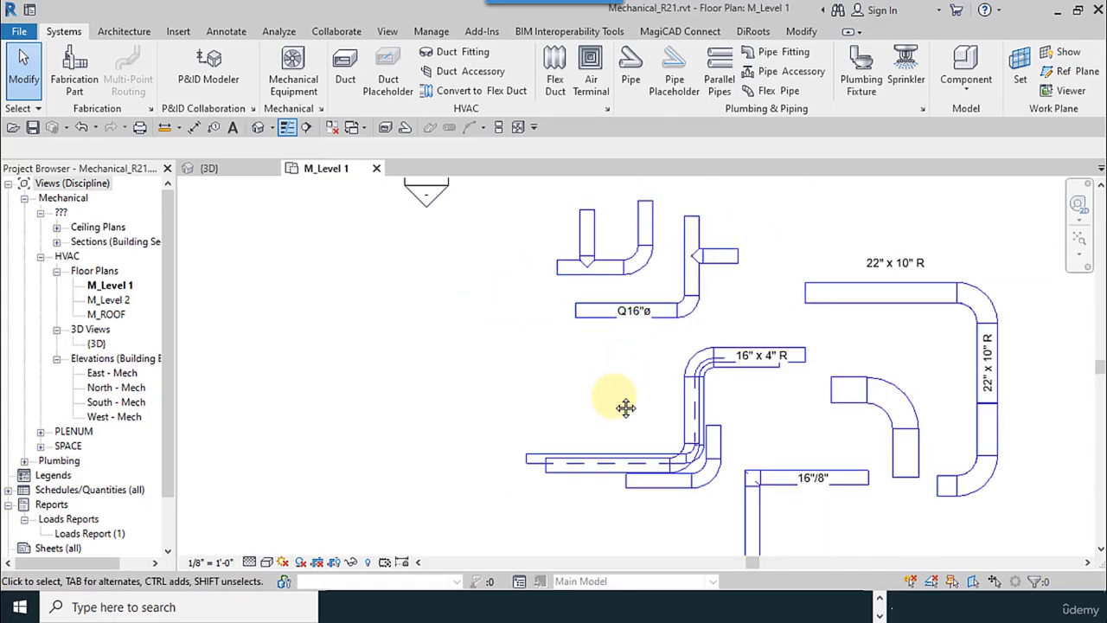
pyautogui.moveTo(625, 407); pyautogui.dragTo(626, 417, button='middle')
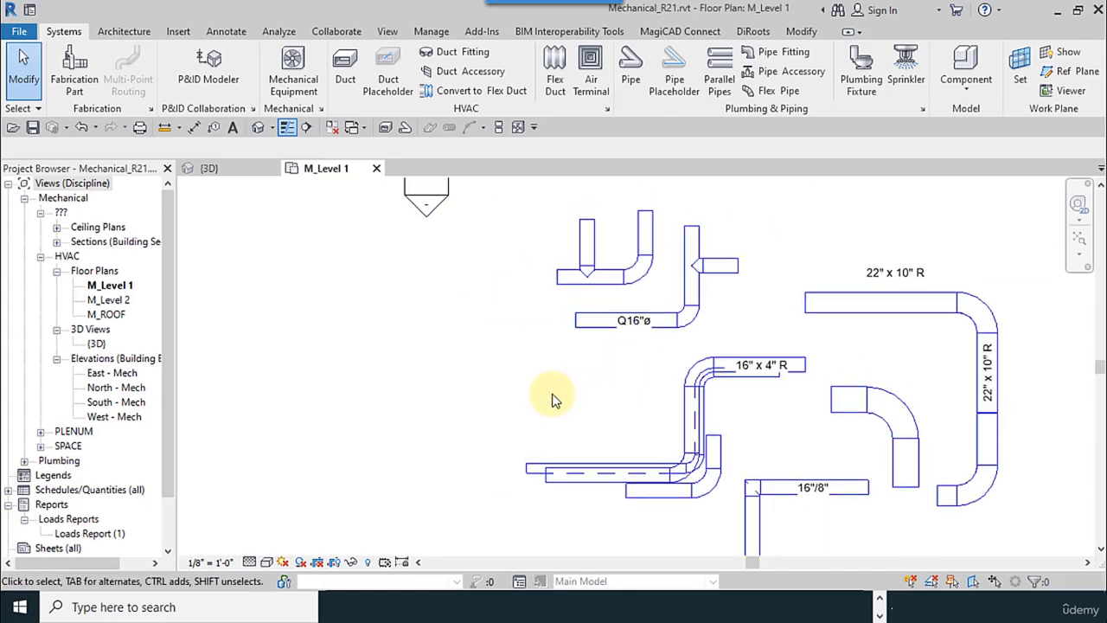
# - Add a leading space to the Round Duct Size Suffix "ø", clear the Round Duct Size Prefix and Rectangular Duct Size Suffix, and apply the Duct Settings
pyautogui.click(322, 109)
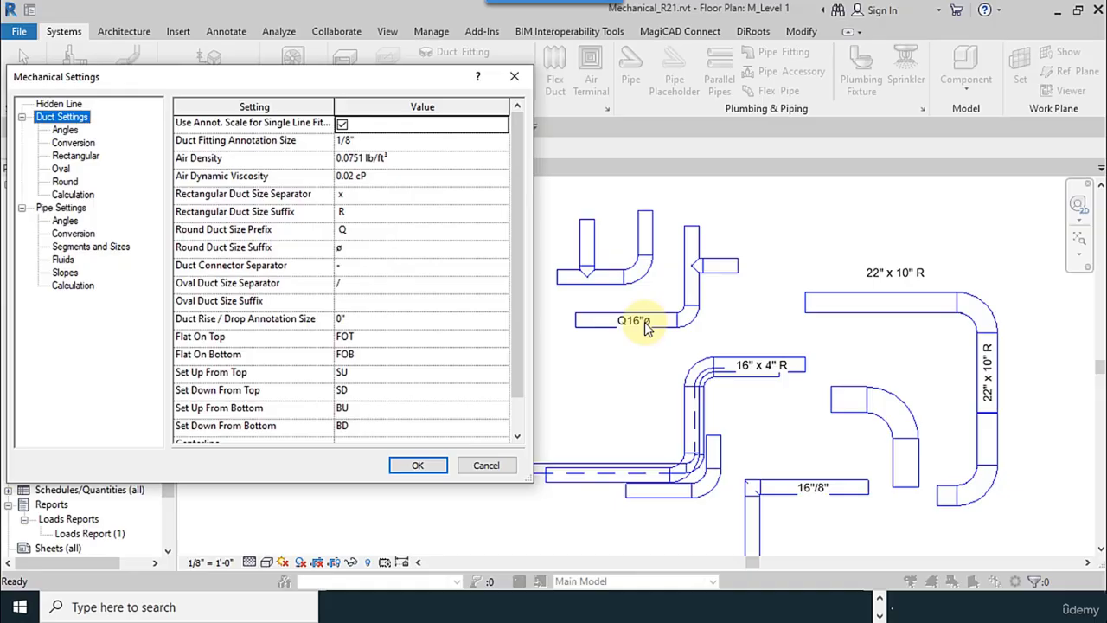
pyautogui.click(339, 249)
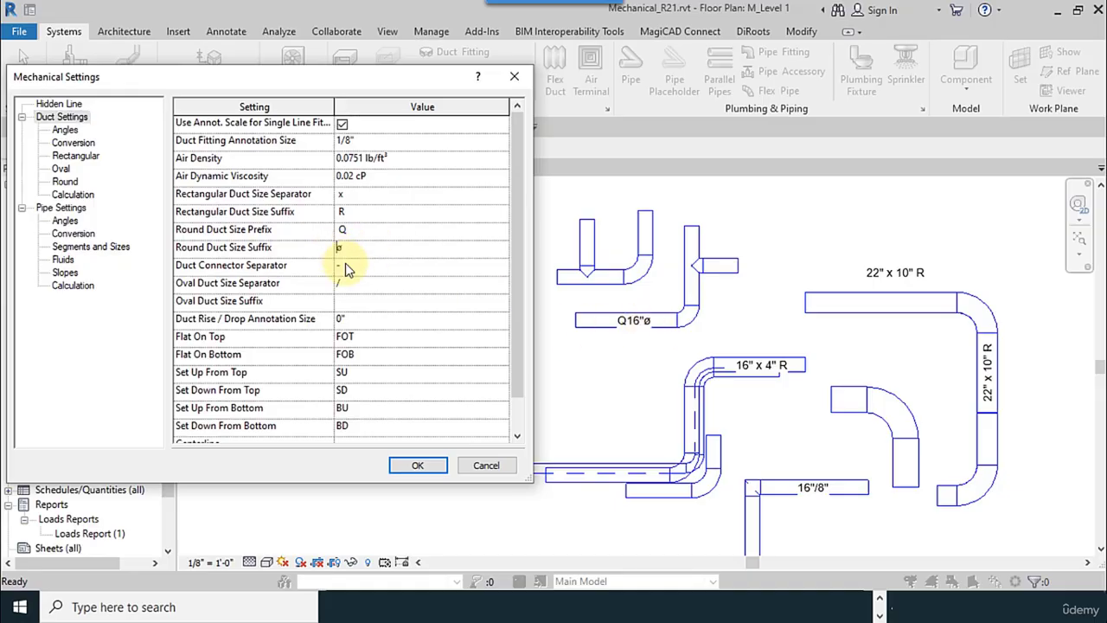
pyautogui.click(369, 234)
pyautogui.click(374, 212)
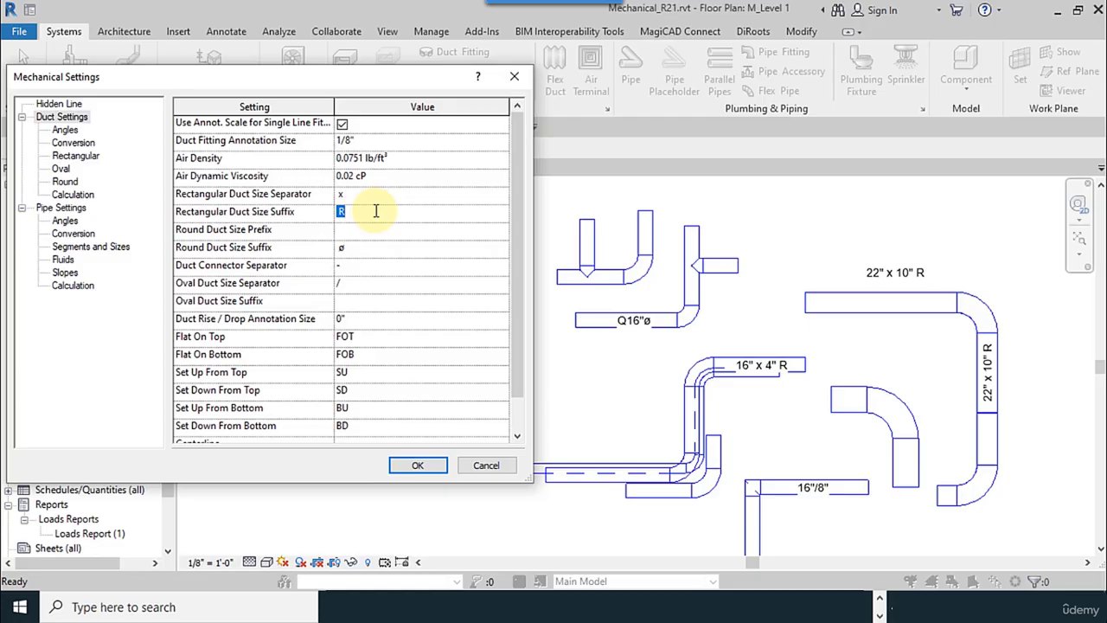
pyautogui.press('BackSpace')
pyautogui.click(367, 248)
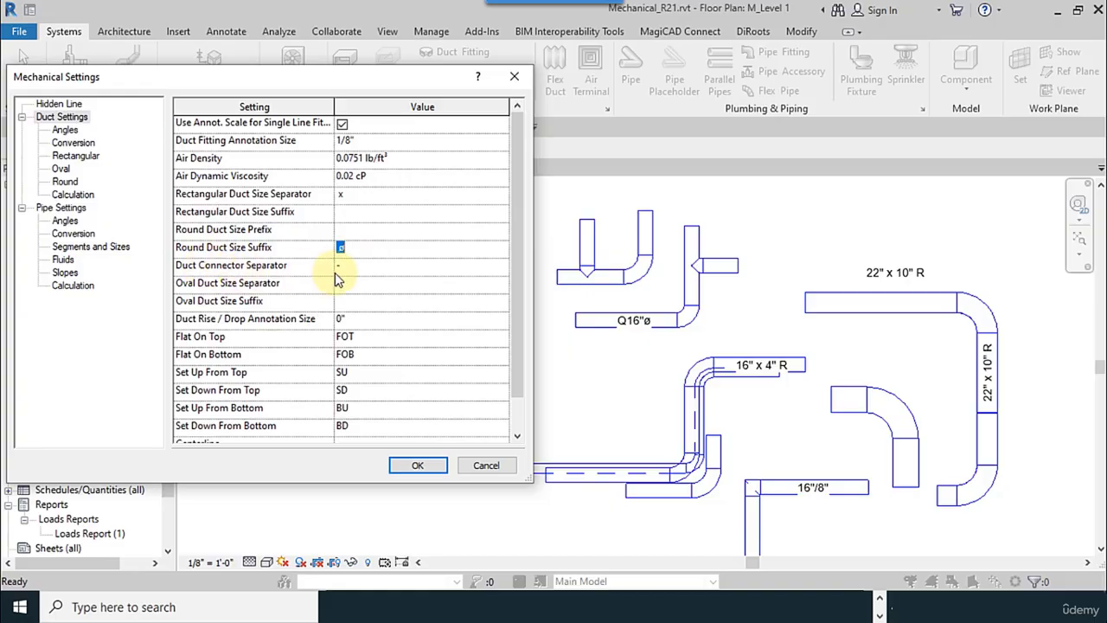
pyautogui.click(413, 466)
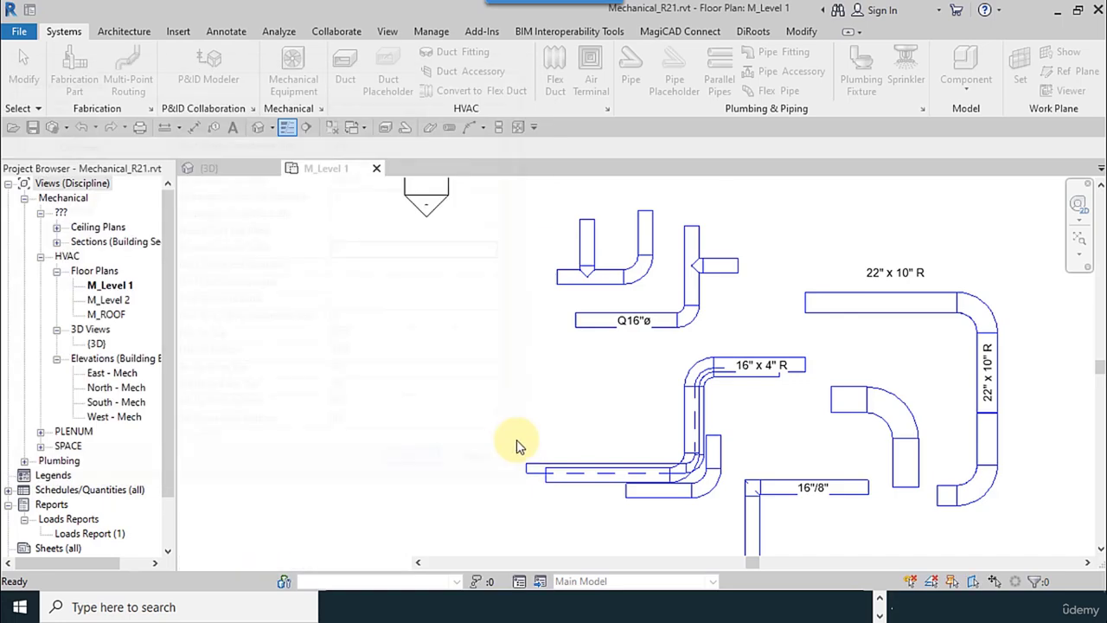
pyautogui.moveTo(600, 395); pyautogui.dragTo(391, 413, button='middle')
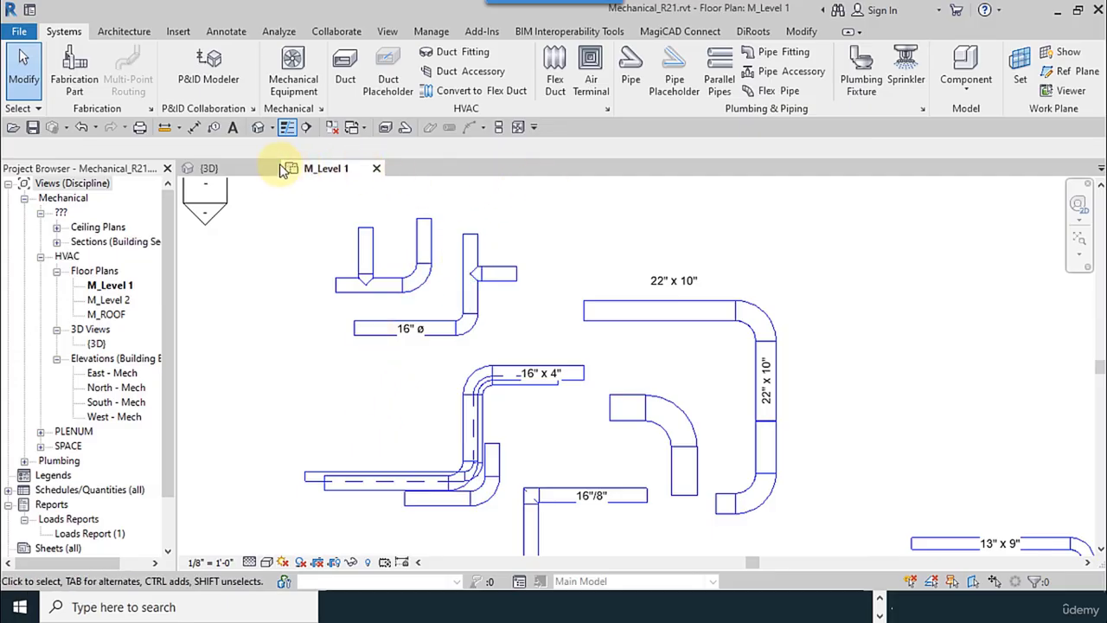
# - Load Duct Fitting Tag.rfa from the Annotations, Mechanical, Duct library folder and tag the upper elbow of the 22" x 10" duct run
pyautogui.click(213, 127)
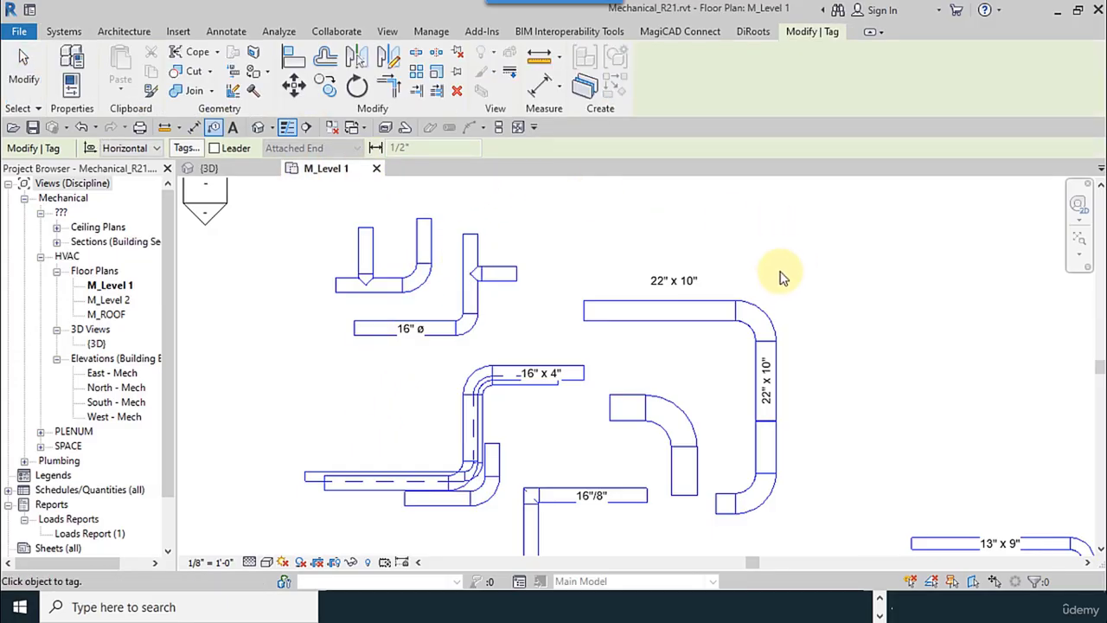
pyautogui.click(764, 314)
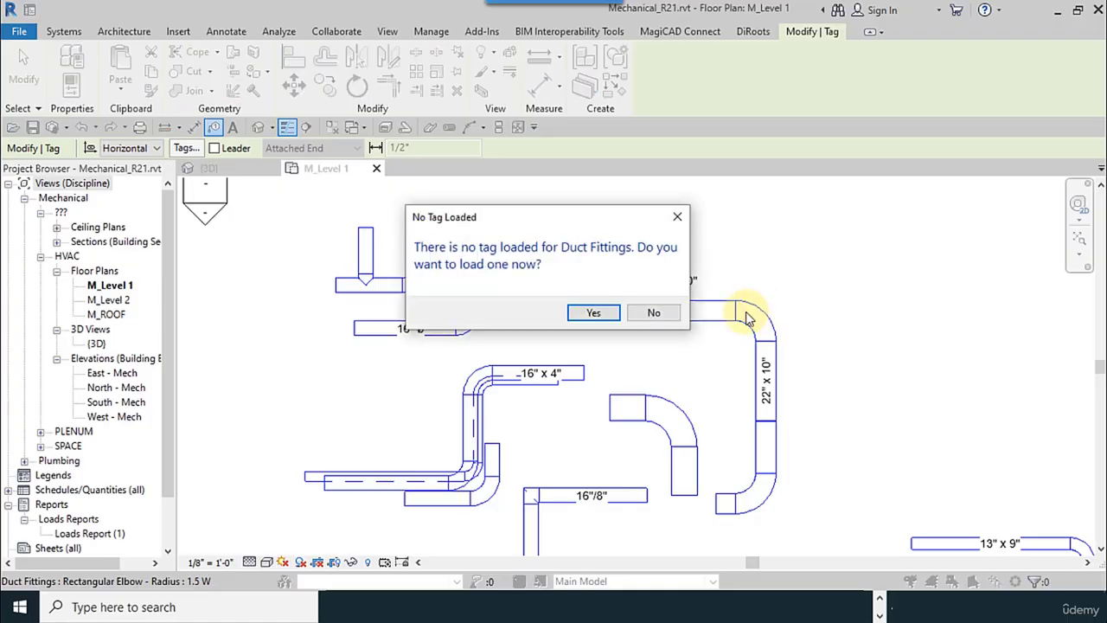
pyautogui.moveTo(518, 222); pyautogui.dragTo(722, 222)
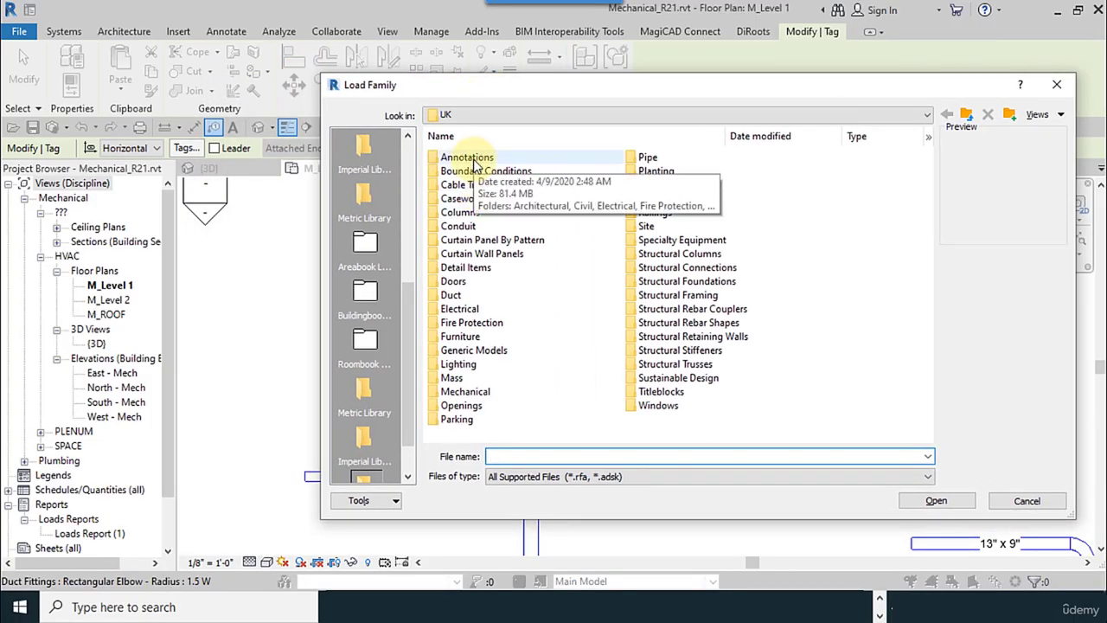
pyautogui.doubleClick(471, 158)
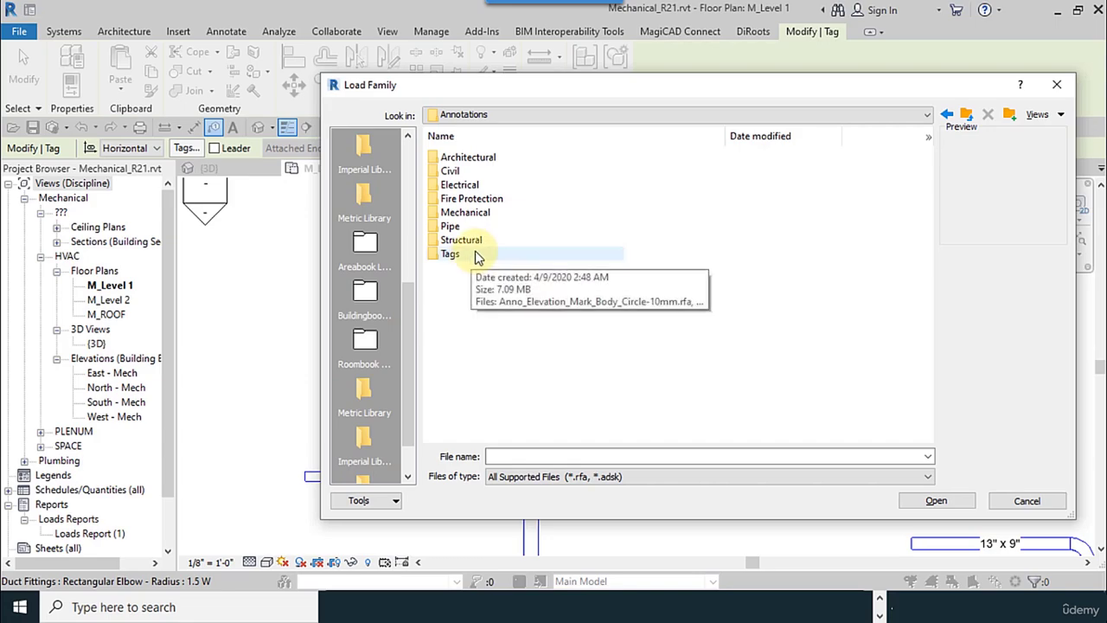
pyautogui.doubleClick(471, 212)
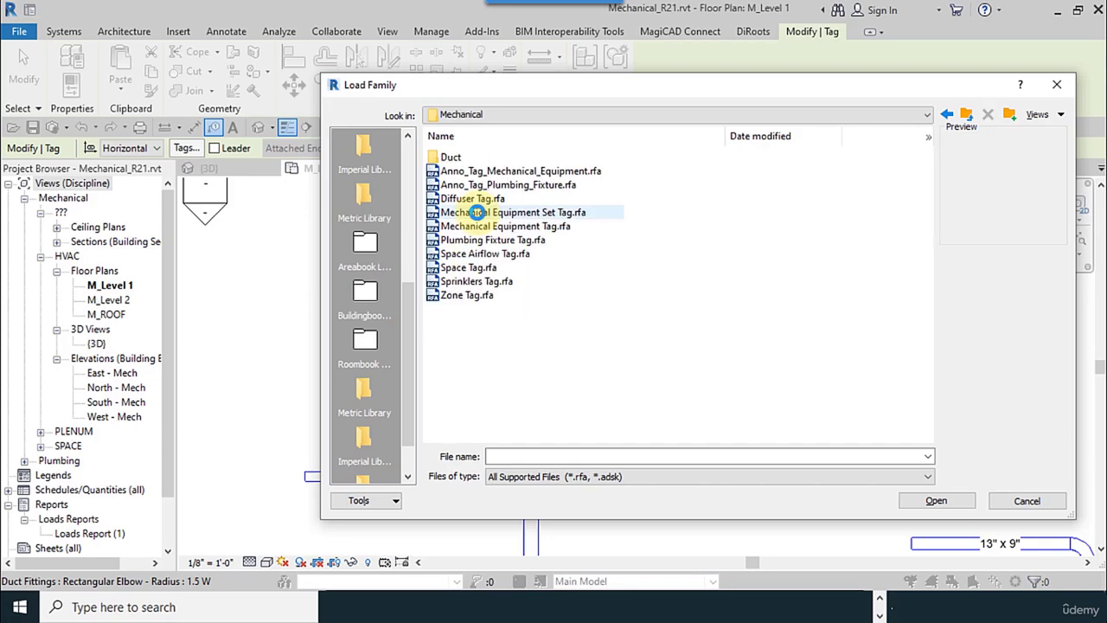
pyautogui.doubleClick(464, 153)
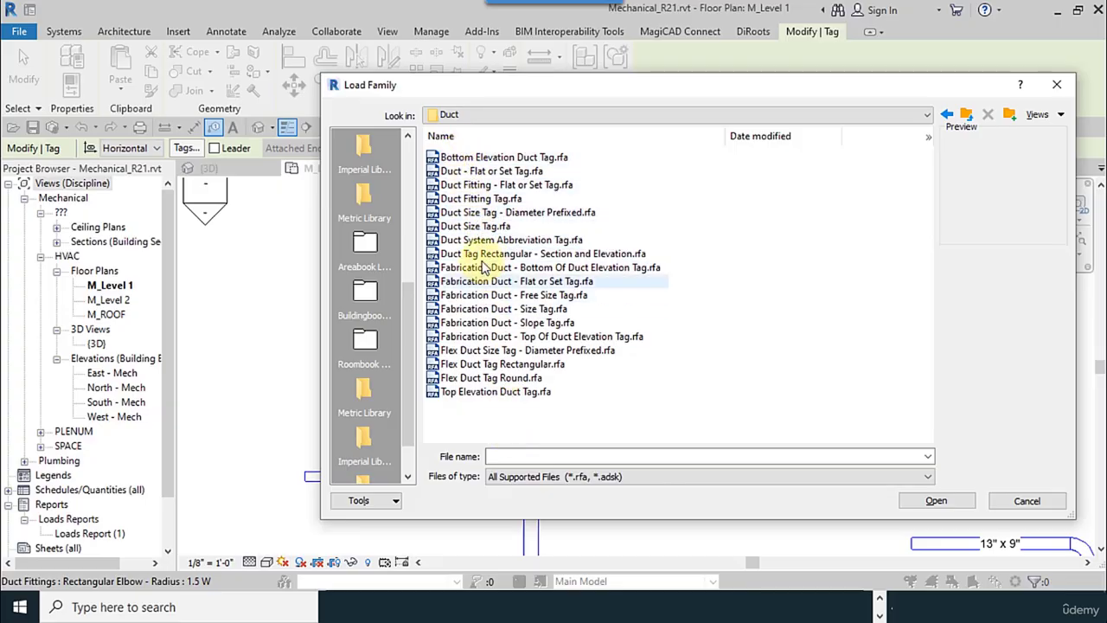
pyautogui.click(466, 199)
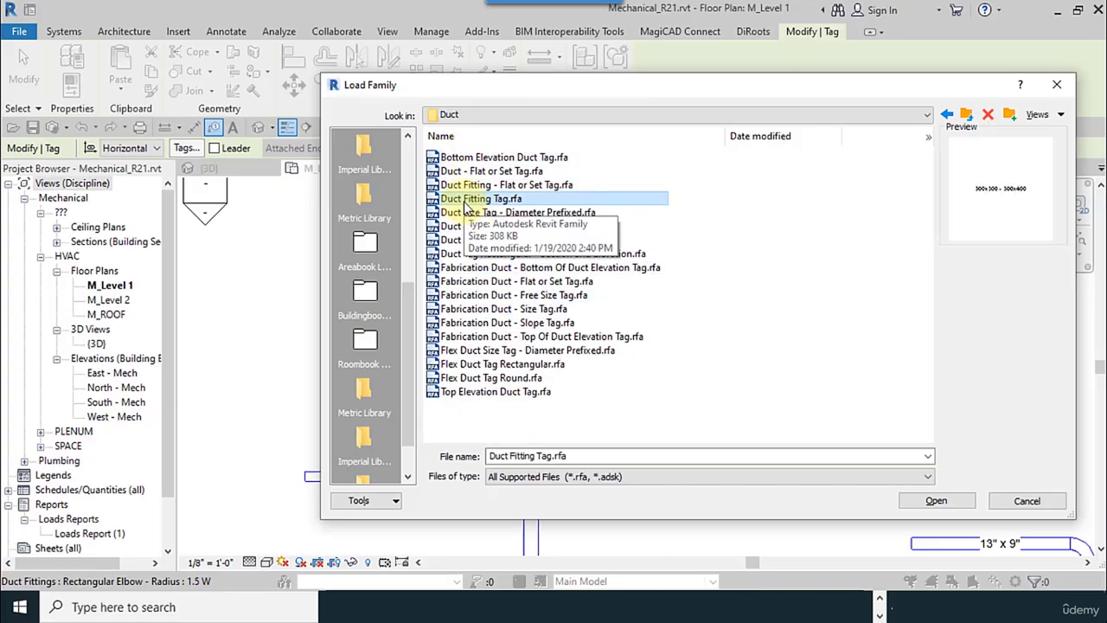
pyautogui.click(923, 501)
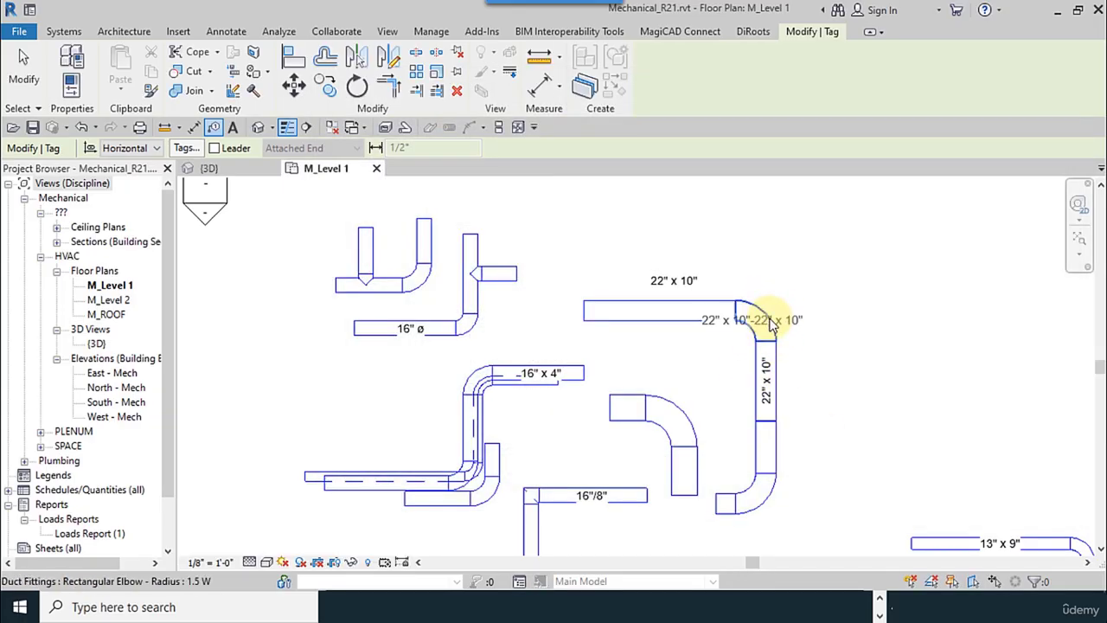
pyautogui.click(778, 324)
pyautogui.click(23, 69)
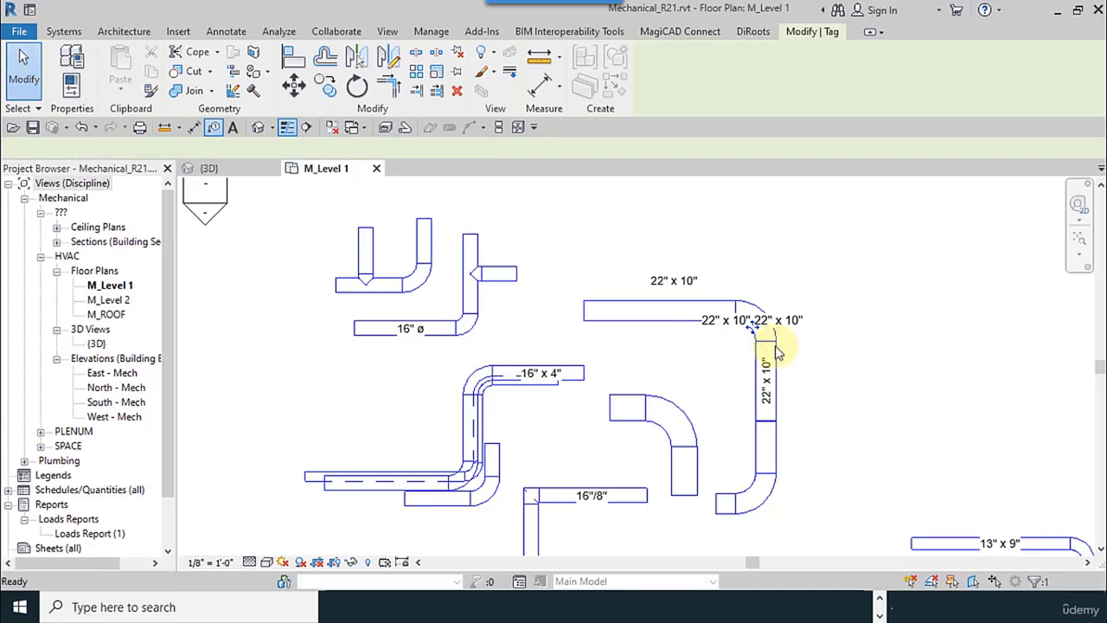
# - Move the elbow's fitting tag outside the bend, add a leader with an adjusted bend point, and inspect the connector separator in the tag
pyautogui.click(778, 320)
pyautogui.moveTo(778, 320); pyautogui.dragTo(850, 294)
pyautogui.click(246, 150)
pyautogui.scroll(4, 821, 325)
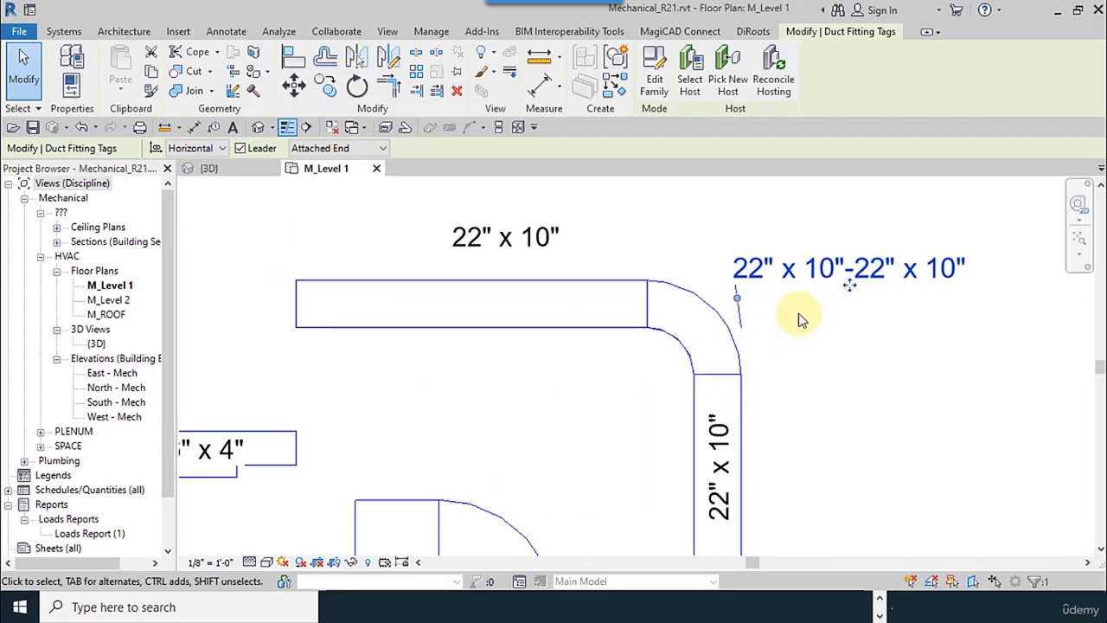
pyautogui.moveTo(872, 274); pyautogui.dragTo(961, 278)
pyautogui.moveTo(748, 287); pyautogui.dragTo(770, 251)
pyautogui.click(811, 314)
pyautogui.scroll(-2, 453, 336)
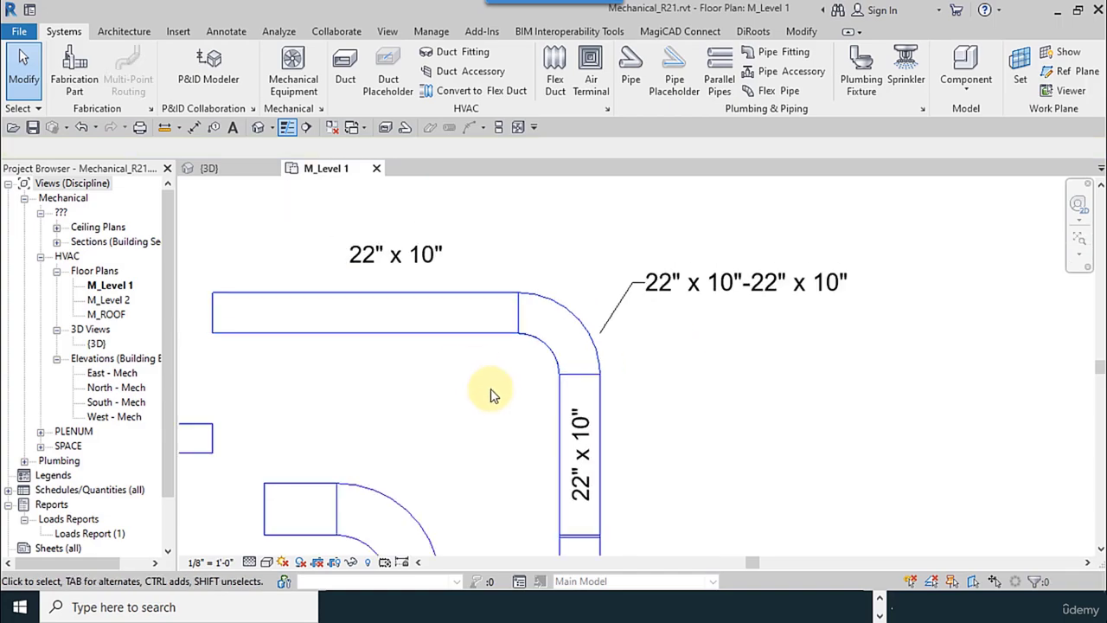
pyautogui.moveTo(499, 403); pyautogui.dragTo(458, 442, button='middle')
pyautogui.scroll(4, 726, 346)
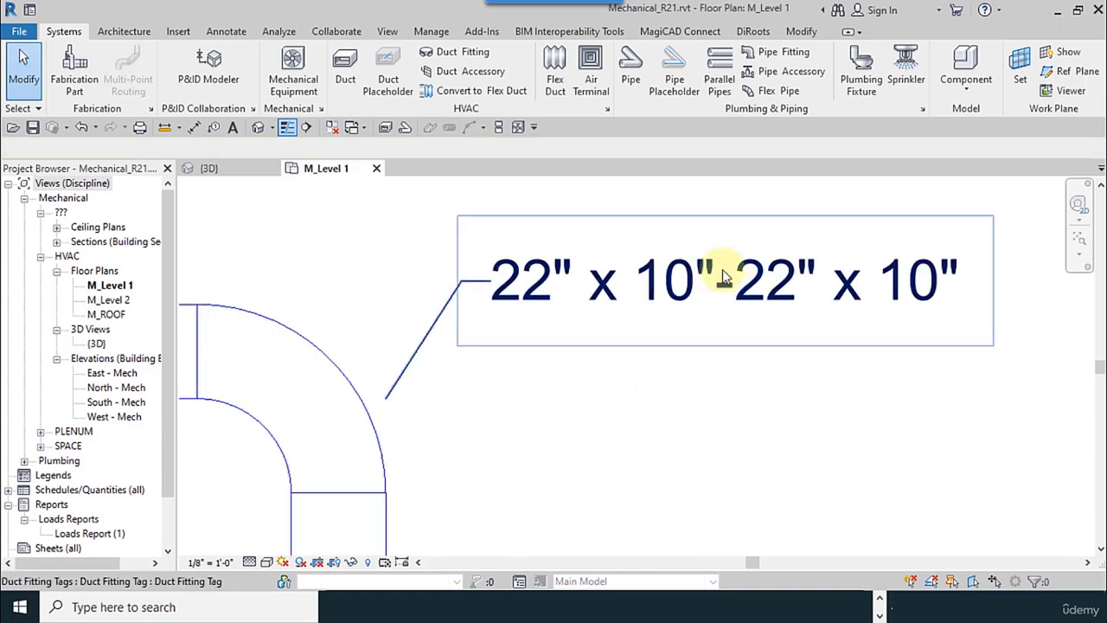
pyautogui.scroll(-5, 718, 290)
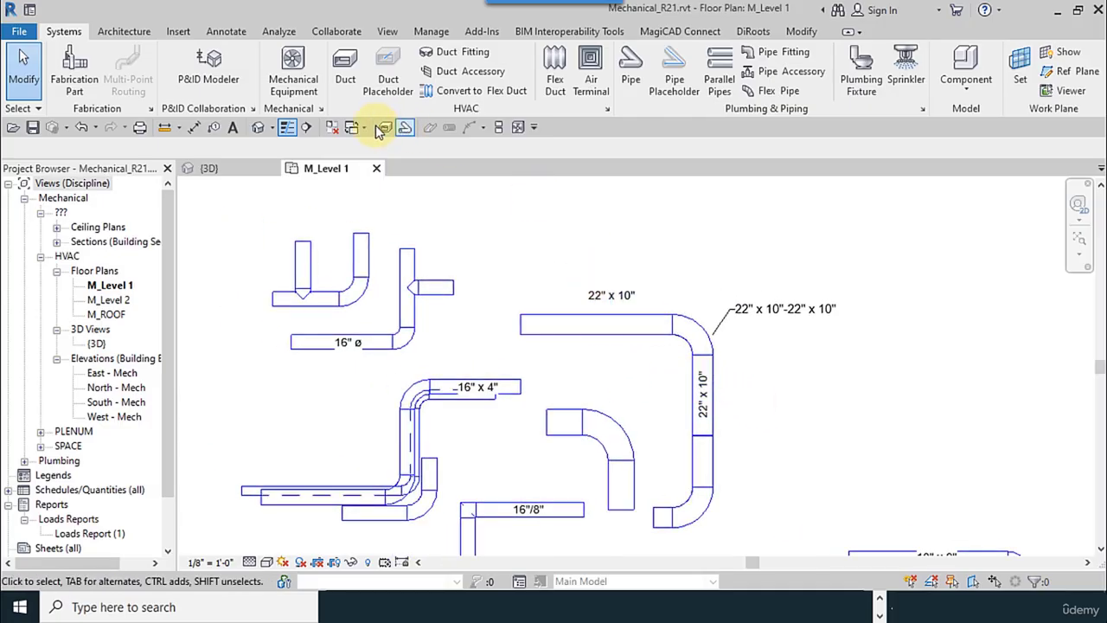
# - Add a leading space to the Oval Duct Size Separator "/", set the Oval Duct Size Suffix to "O" with a leading space, and check the oval tag
pyautogui.click(321, 108)
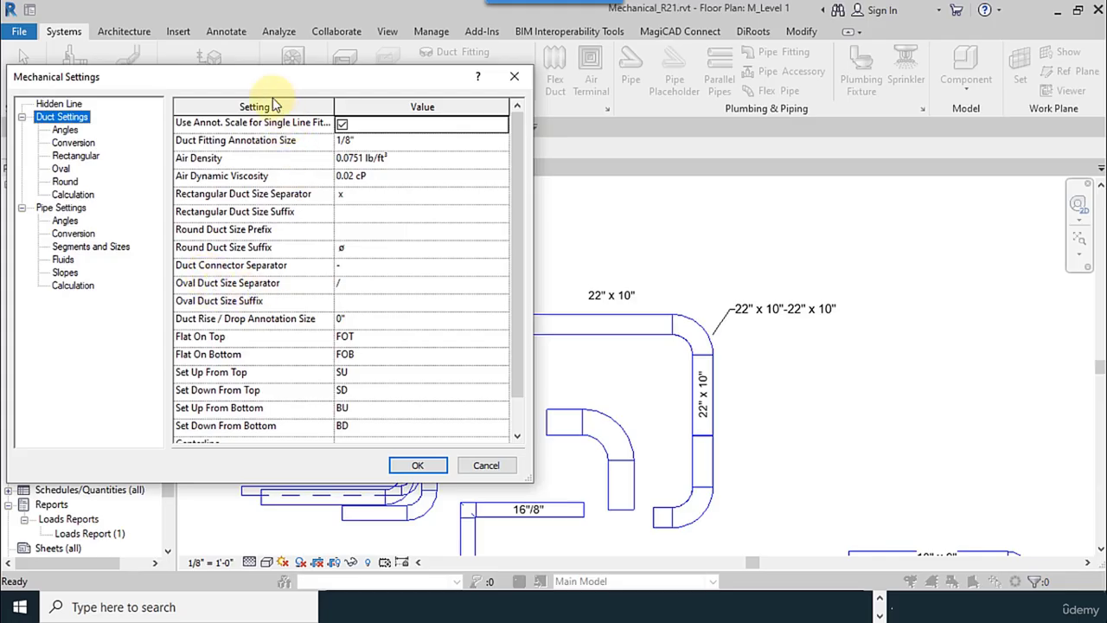
pyautogui.moveTo(254, 86)
pyautogui.mouseDown()
pyautogui.moveTo(809, 89)
pyautogui.moveTo(753, 62)
pyautogui.mouseUp()
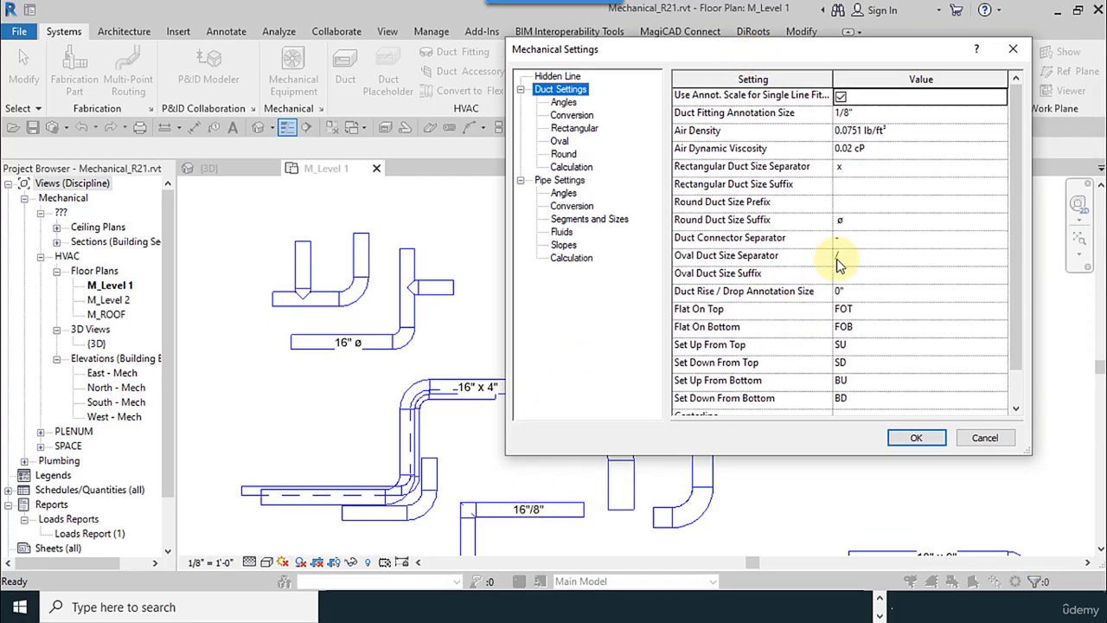
pyautogui.click(836, 256)
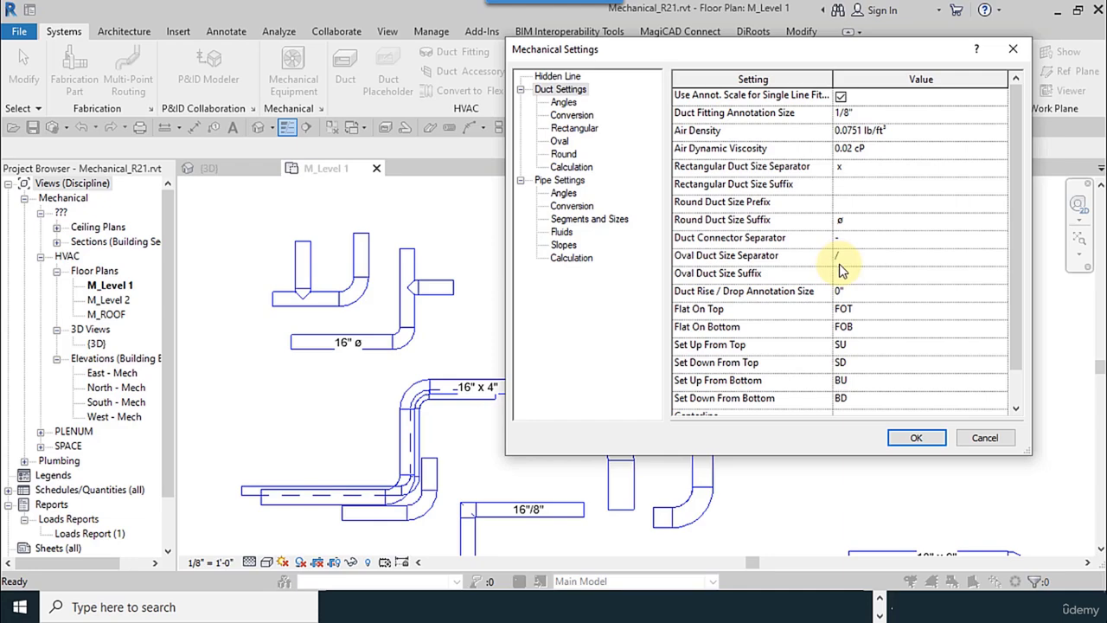
pyautogui.click(843, 273)
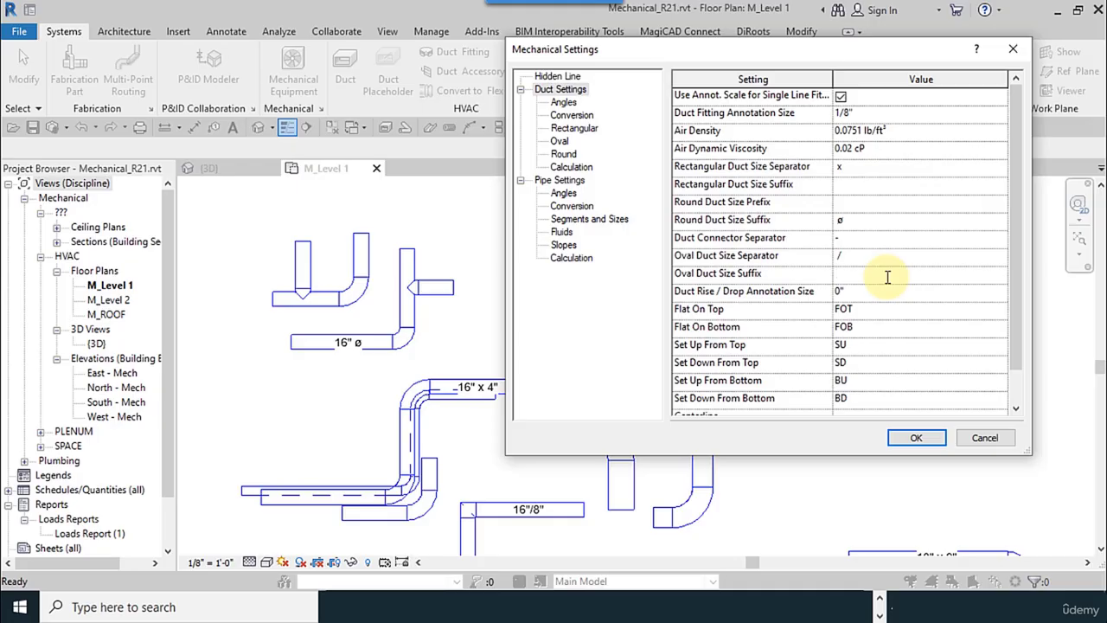
pyautogui.click(914, 438)
pyautogui.scroll(2, 530, 532)
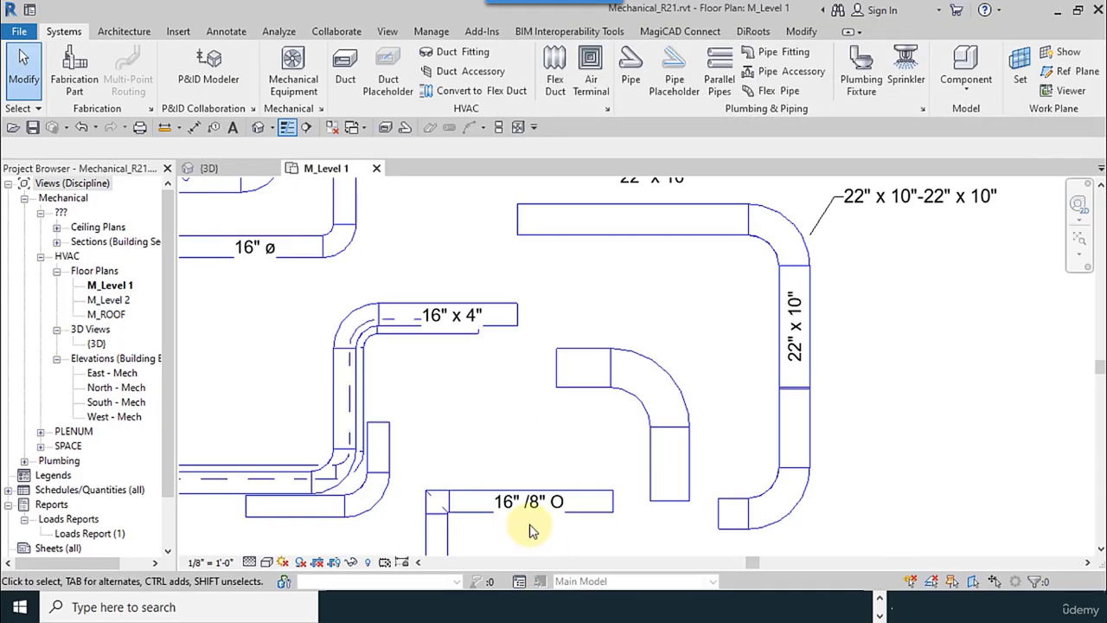
# - Reopen the mechanical Duct Settings and review the remaining entries from Duct Rise / Drop Annotation Size to Centerline
pyautogui.click(322, 110)
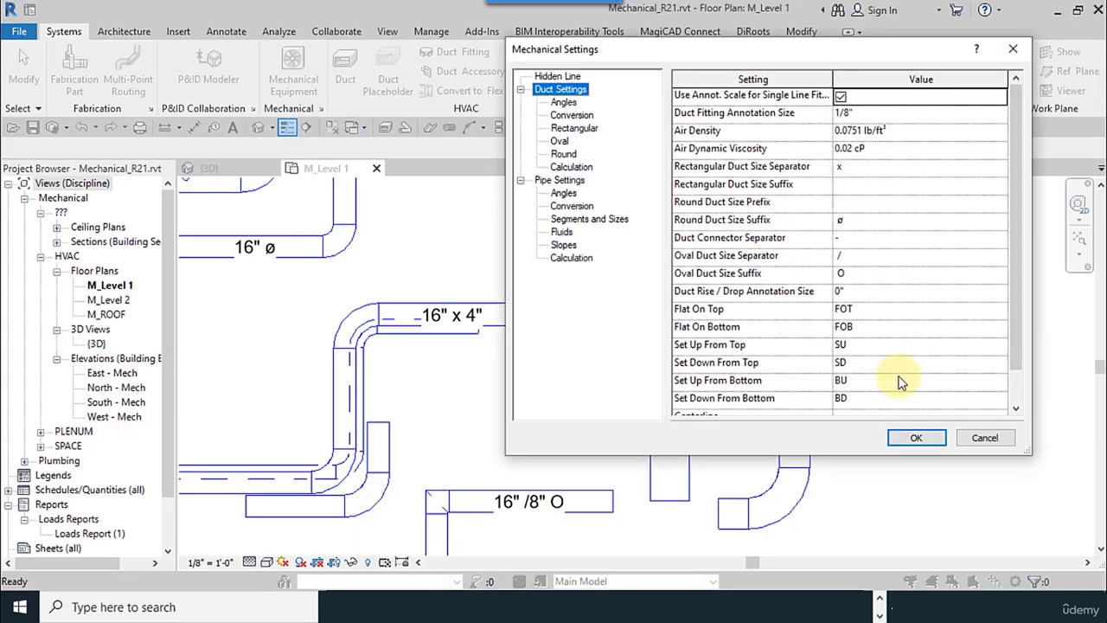
pyautogui.scroll(-1, 890, 373)
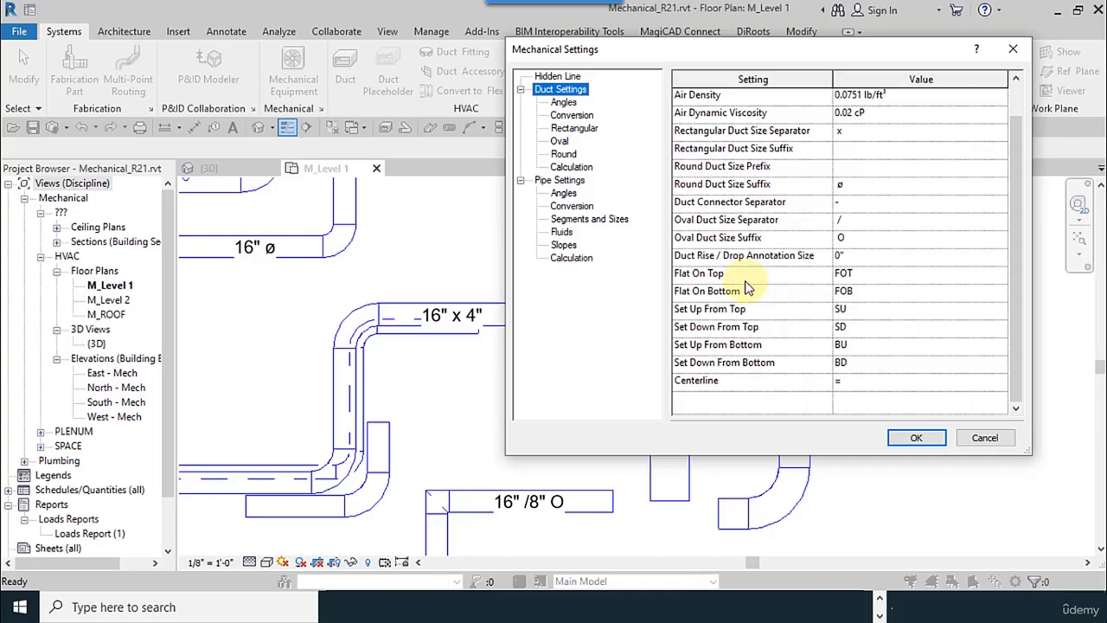